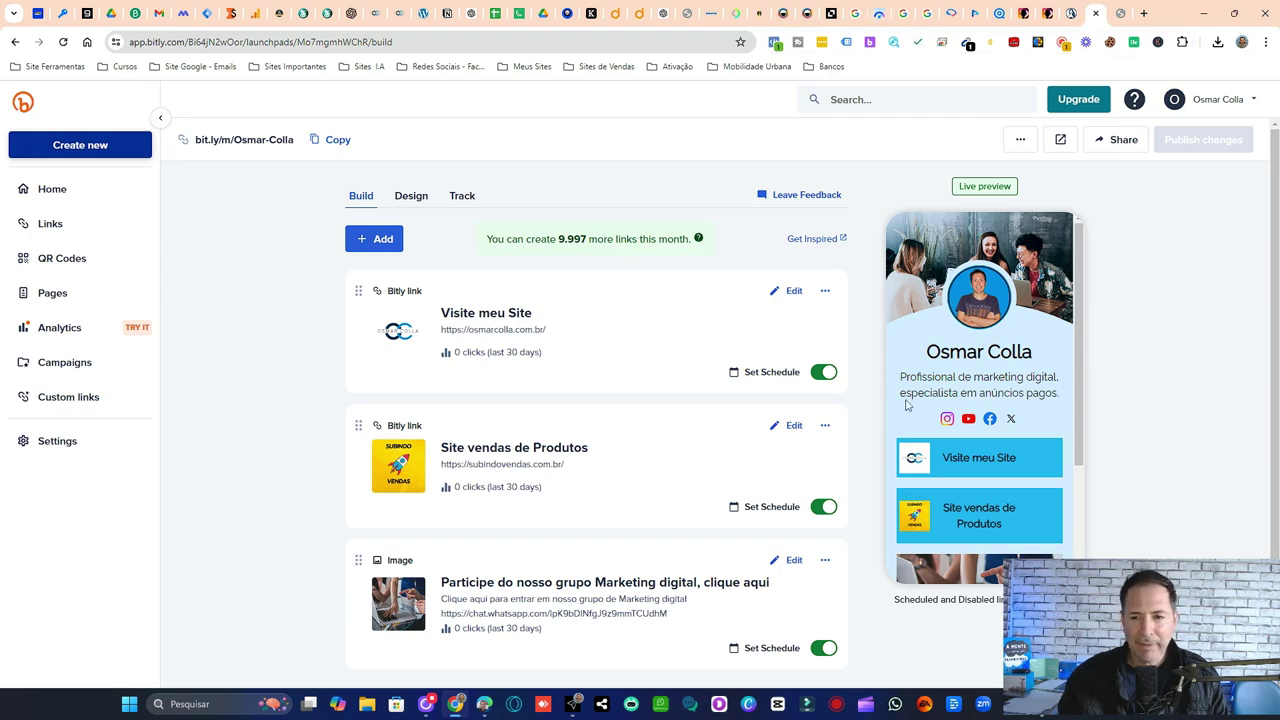
- Examine the live preview of the Bitly page, from the profile header and social links down to the link buttons and group image
{"action": "scroll", "coordinate": [1035, 363], "scroll_direction": "down", "scroll_amount": 3}
{"action": "scroll", "coordinate": [1000, 320], "scroll_direction": "up", "scroll_amount": 3}
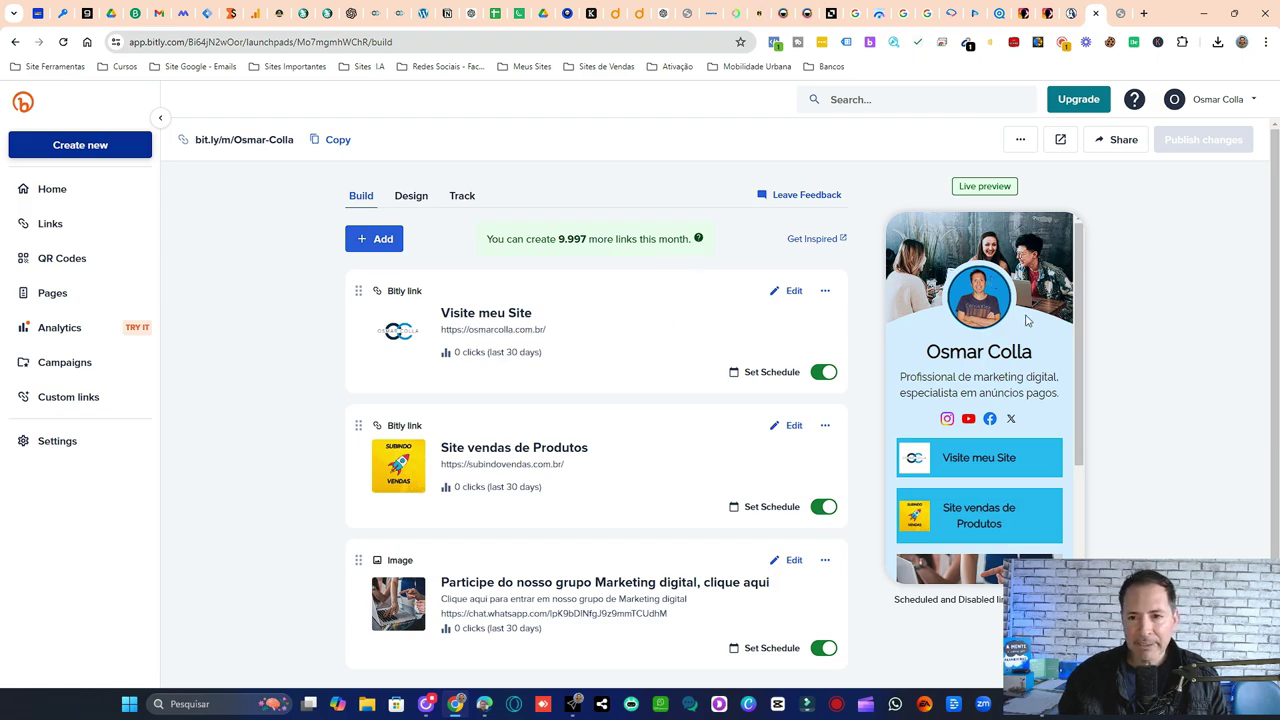
{"action": "scroll", "coordinate": [1005, 425], "scroll_direction": "down", "scroll_amount": 3}
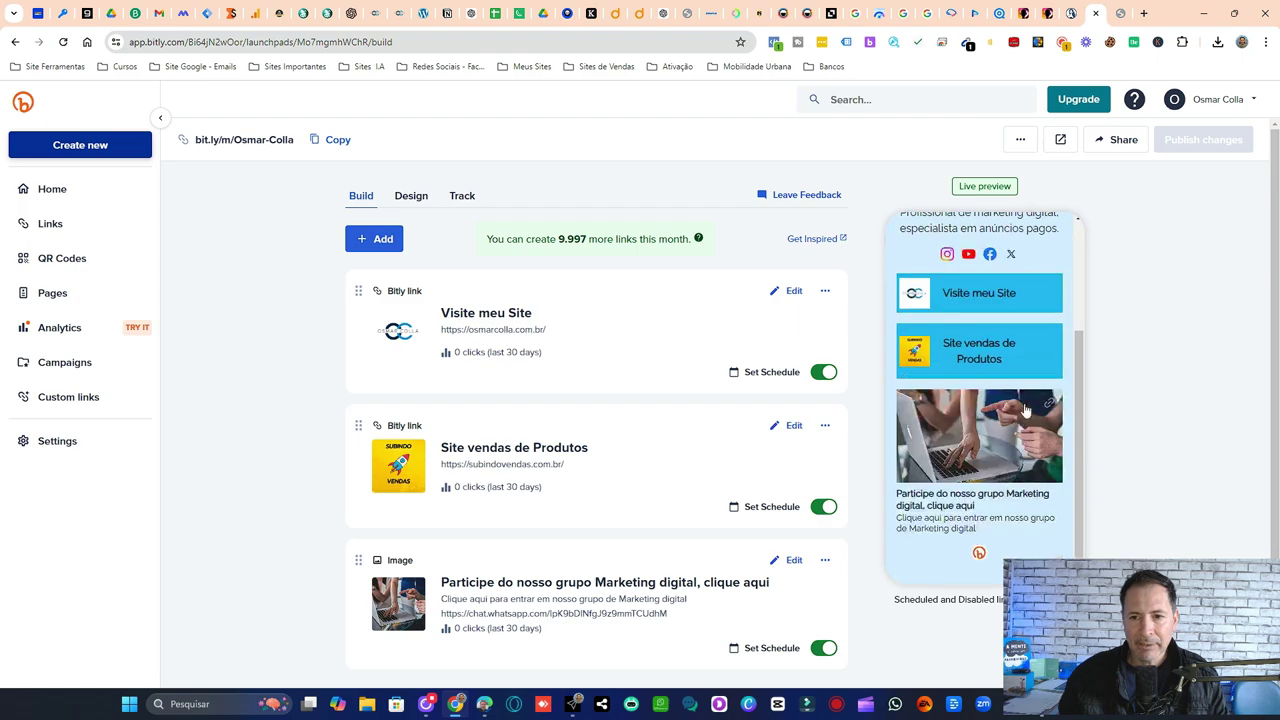
{"action": "scroll", "coordinate": [1030, 418], "scroll_direction": "up", "scroll_amount": 2}
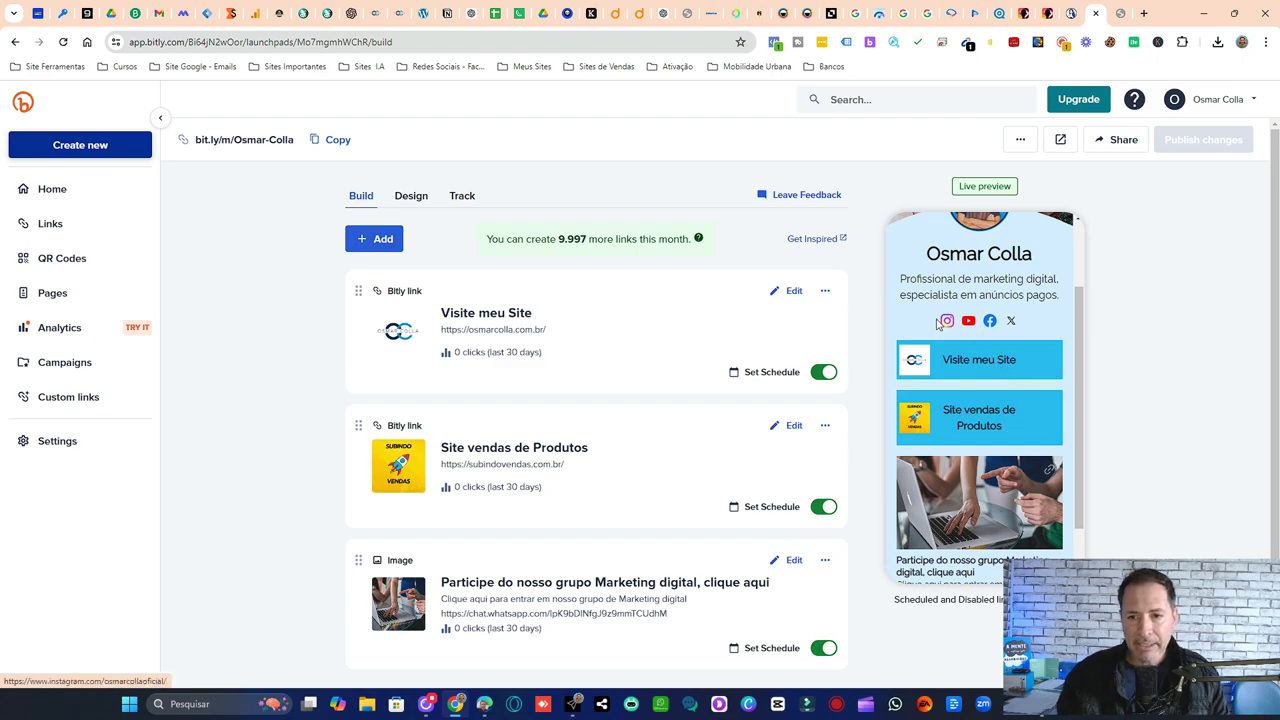
{"action": "scroll", "coordinate": [994, 428], "scroll_direction": "up", "scroll_amount": 1}
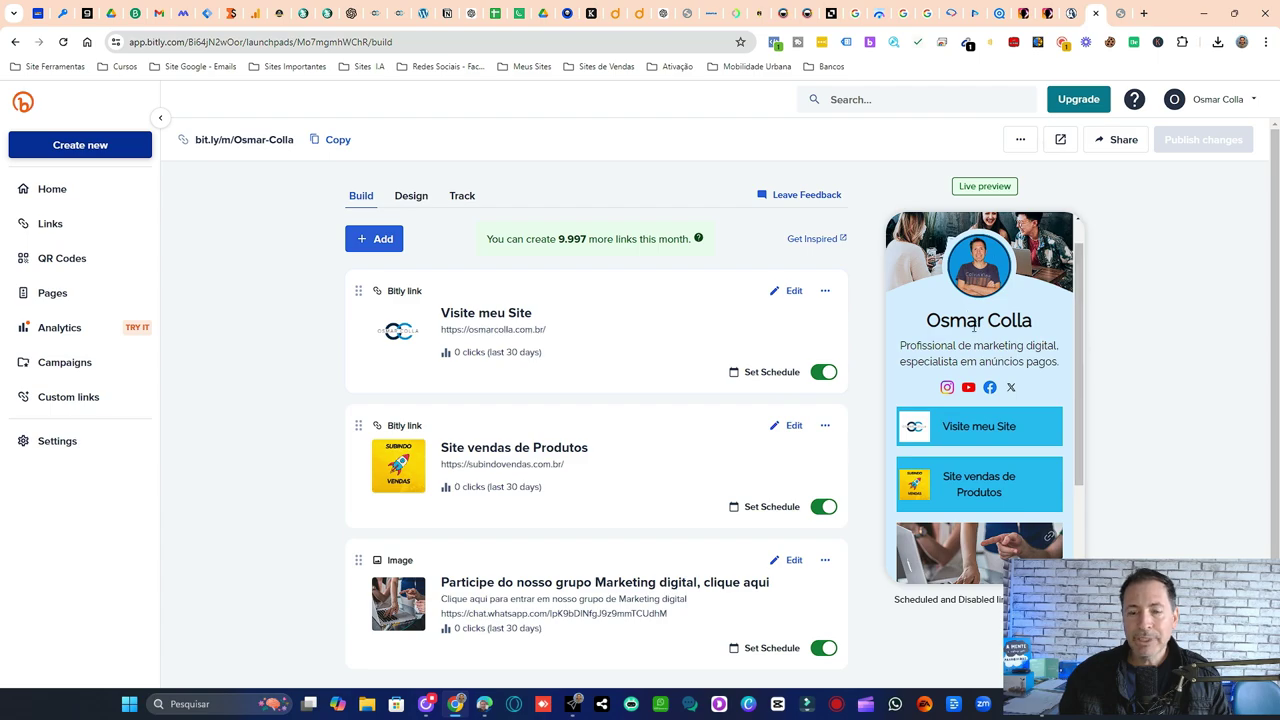
{"action": "scroll", "coordinate": [998, 335], "scroll_direction": "down", "scroll_amount": 2}
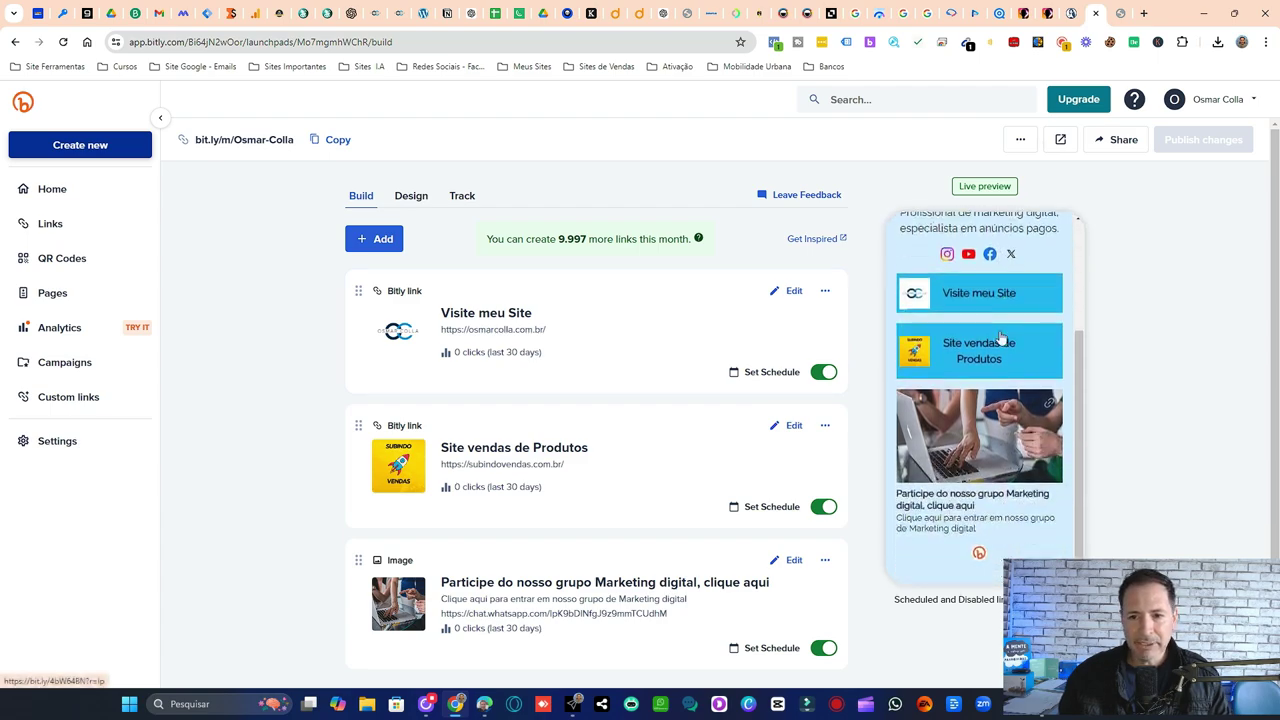
{"action": "scroll", "coordinate": [1008, 343], "scroll_direction": "up", "scroll_amount": 3}
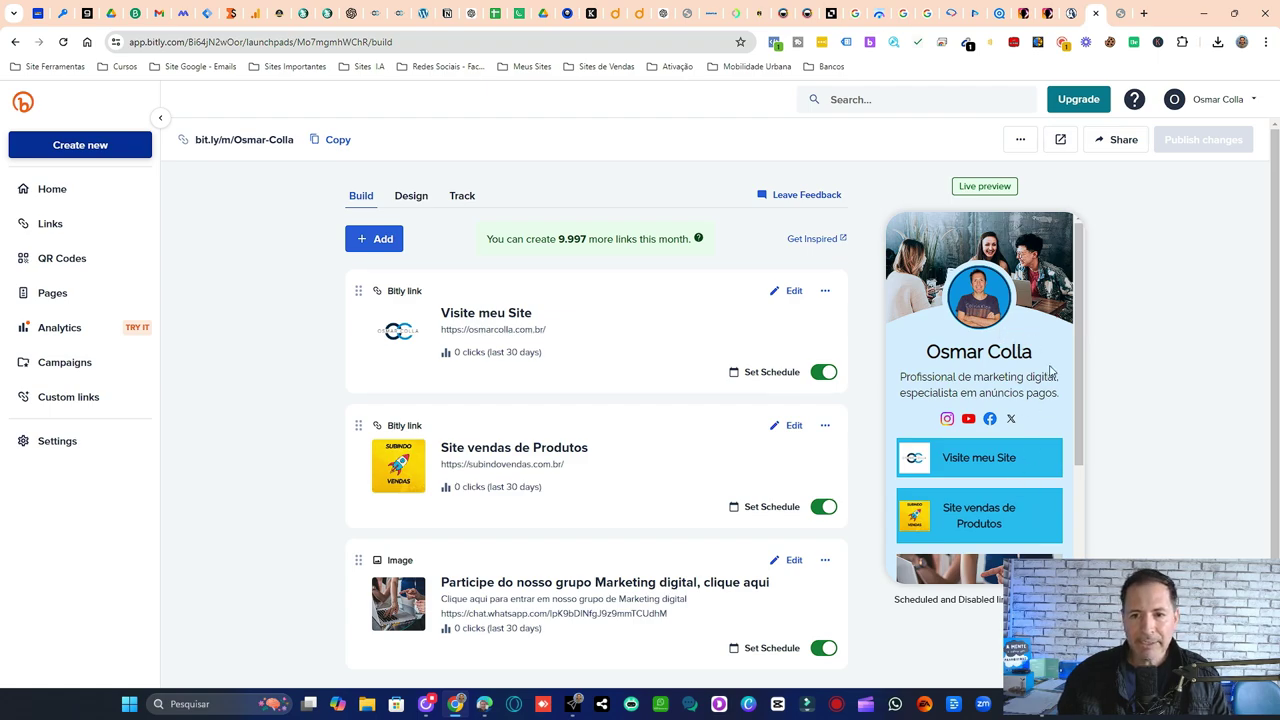
{"action": "scroll", "coordinate": [1048, 370], "scroll_direction": "down", "scroll_amount": 2}
{"action": "scroll", "coordinate": [1031, 369], "scroll_direction": "up", "scroll_amount": 2}
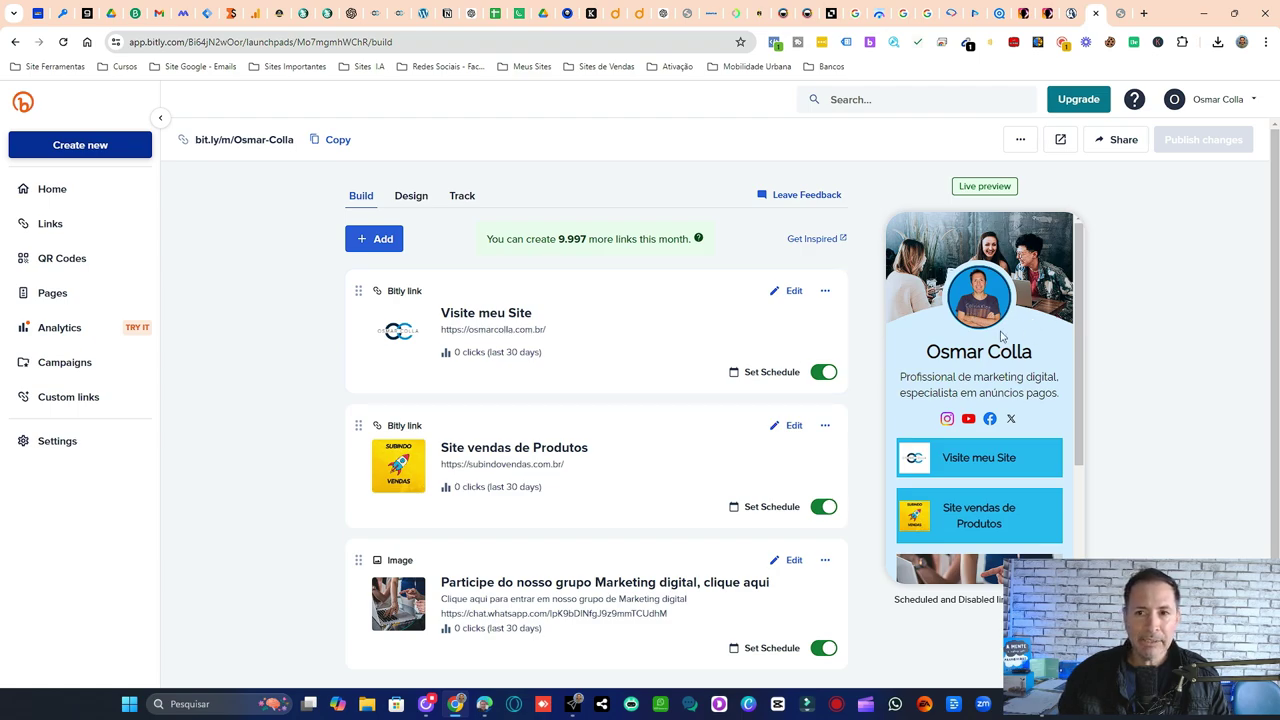
{"action": "scroll", "coordinate": [1057, 337], "scroll_direction": "down", "scroll_amount": 2}
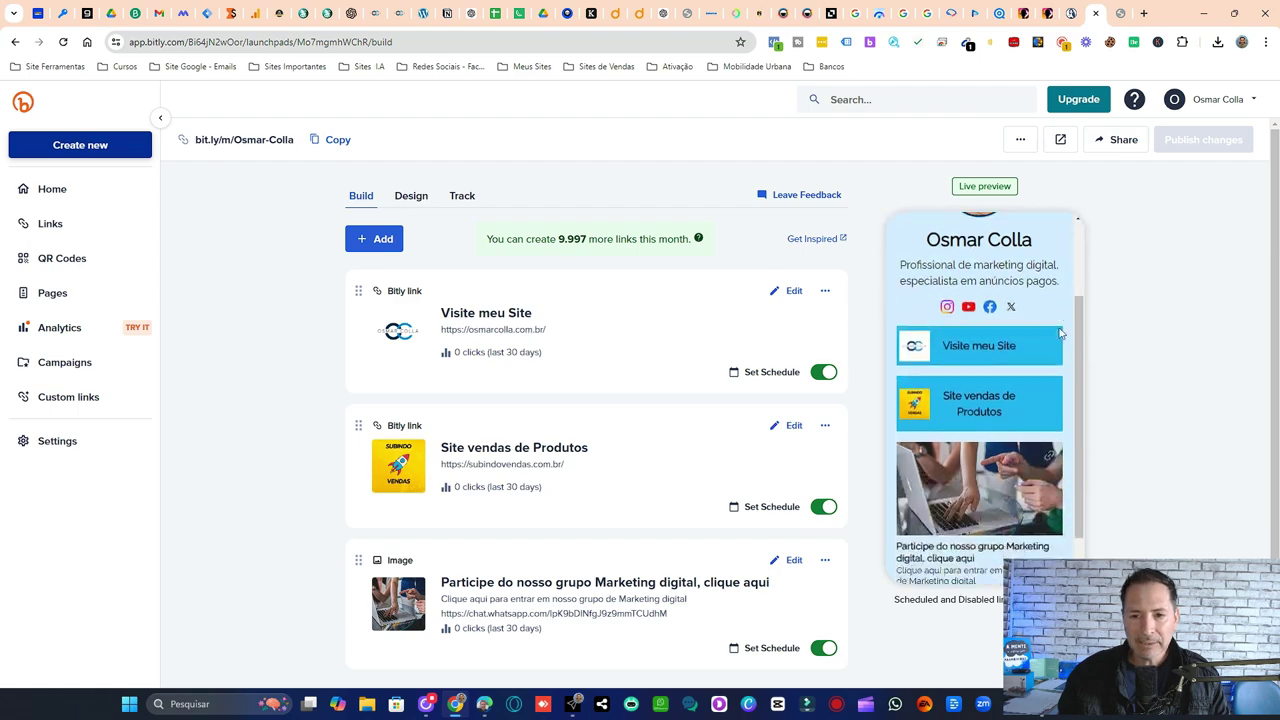
{"action": "scroll", "coordinate": [1010, 365], "scroll_direction": "up", "scroll_amount": 2}
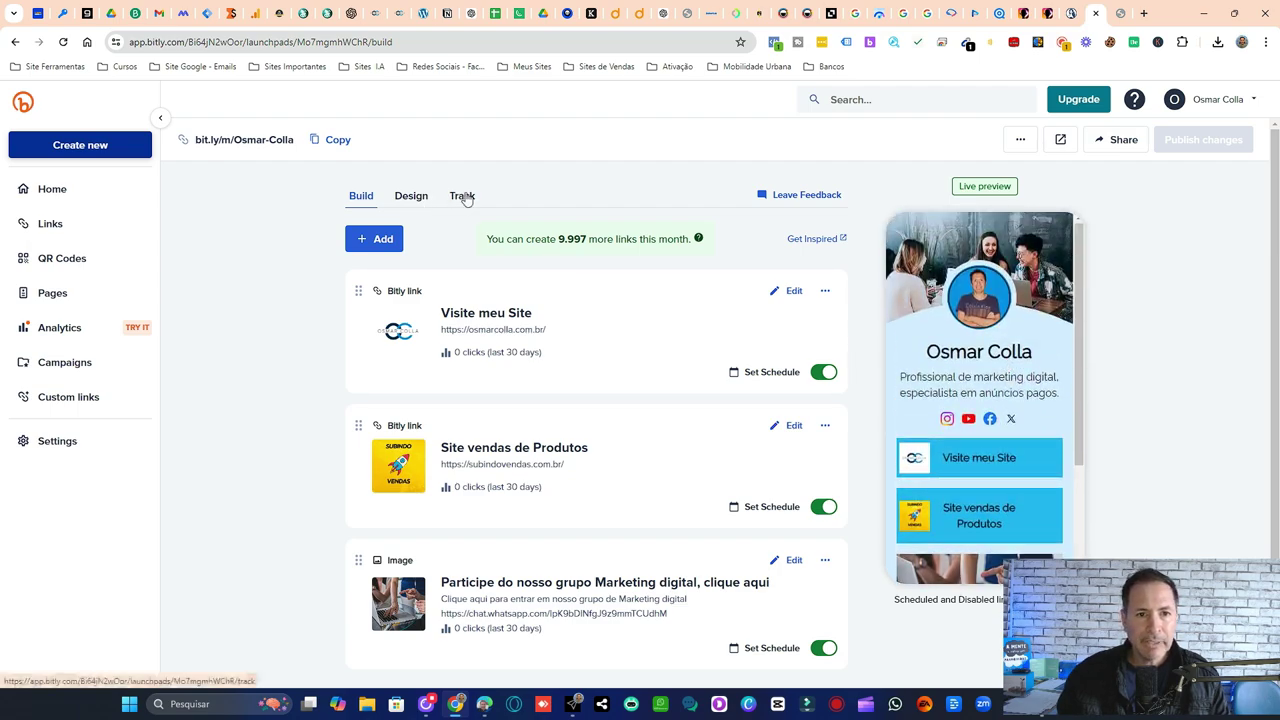
- Open the page's tracking statistics and translate the site into Portuguese
{"action": "left_click", "coordinate": [419, 198]}
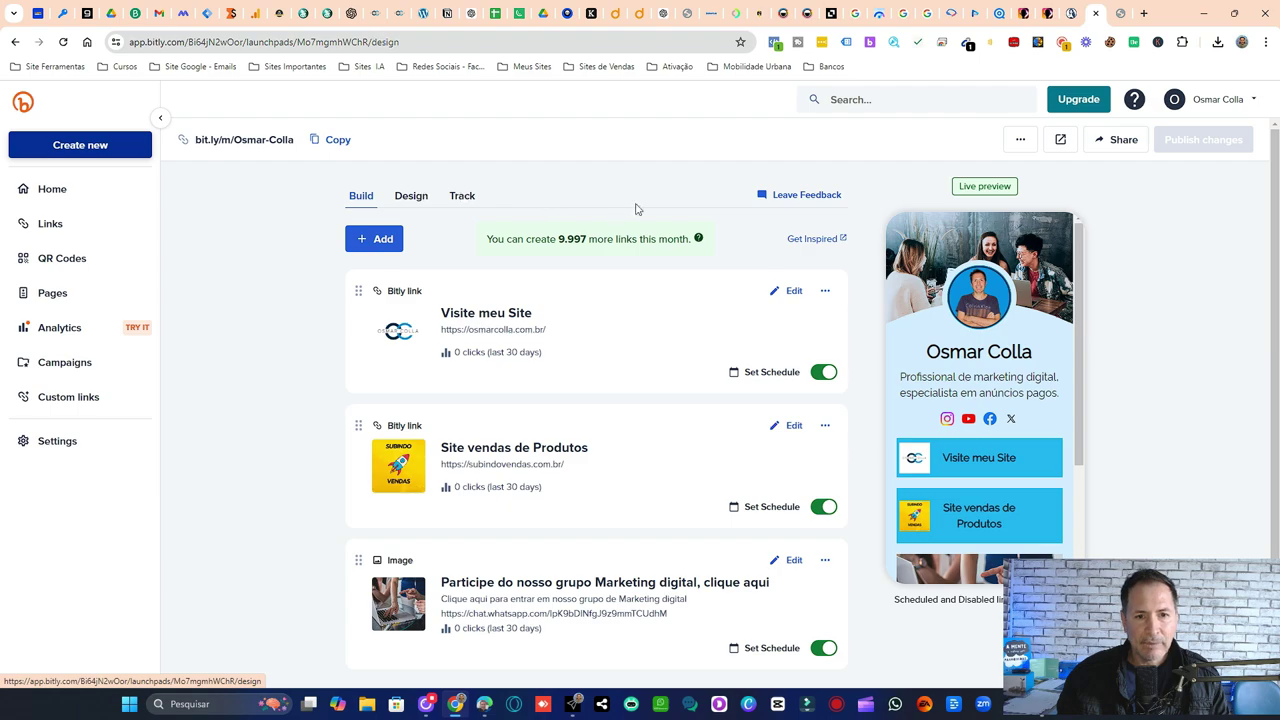
{"action": "left_click", "coordinate": [497, 204]}
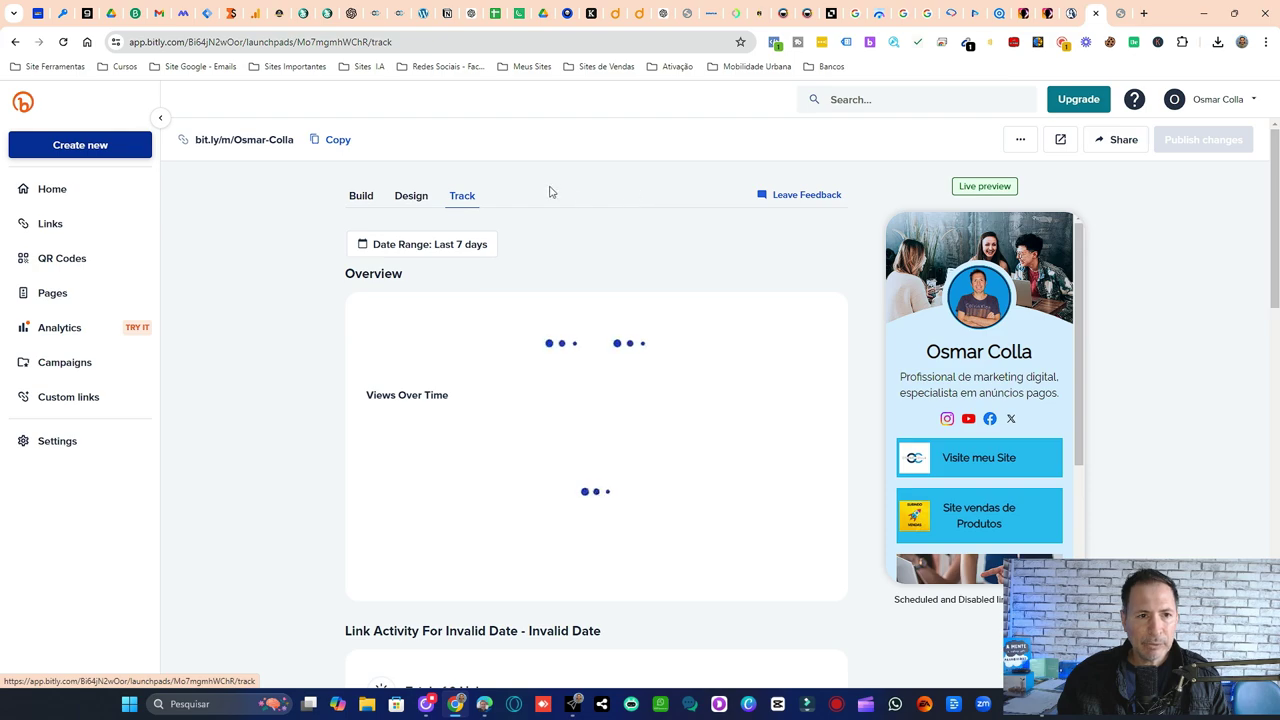
{"action": "right_click", "coordinate": [643, 190]}
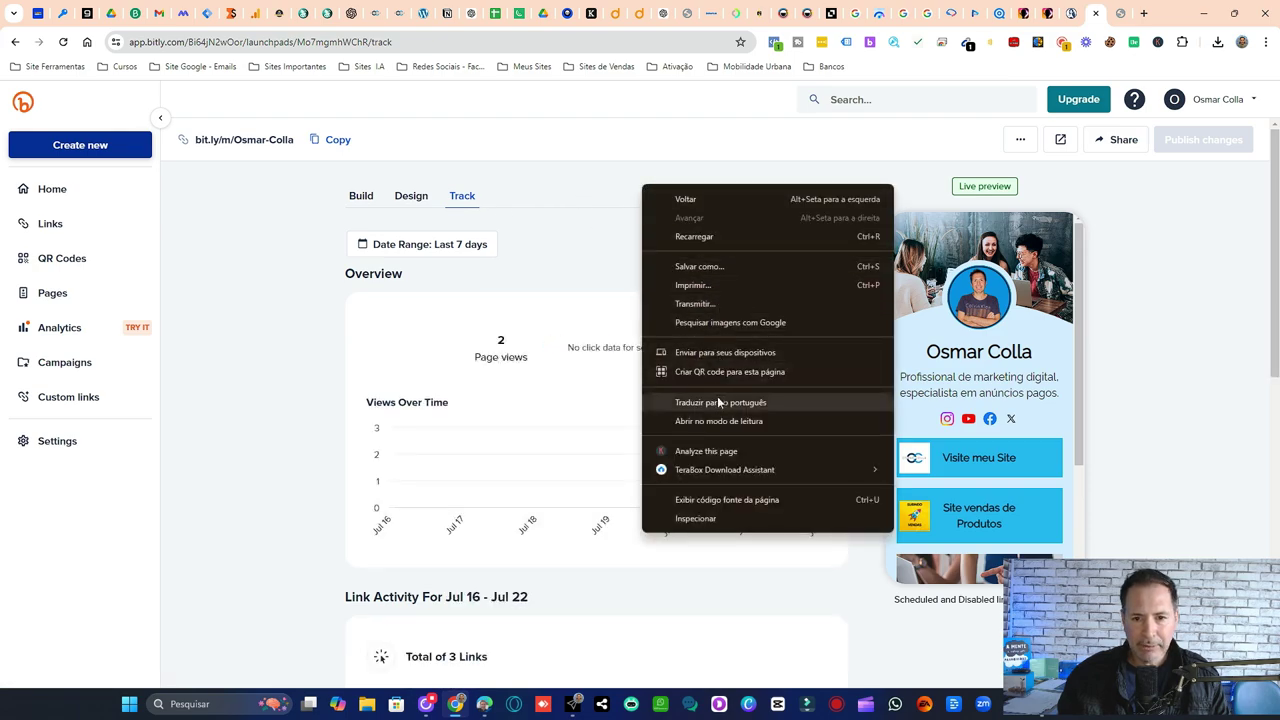
{"action": "left_click", "coordinate": [718, 402]}
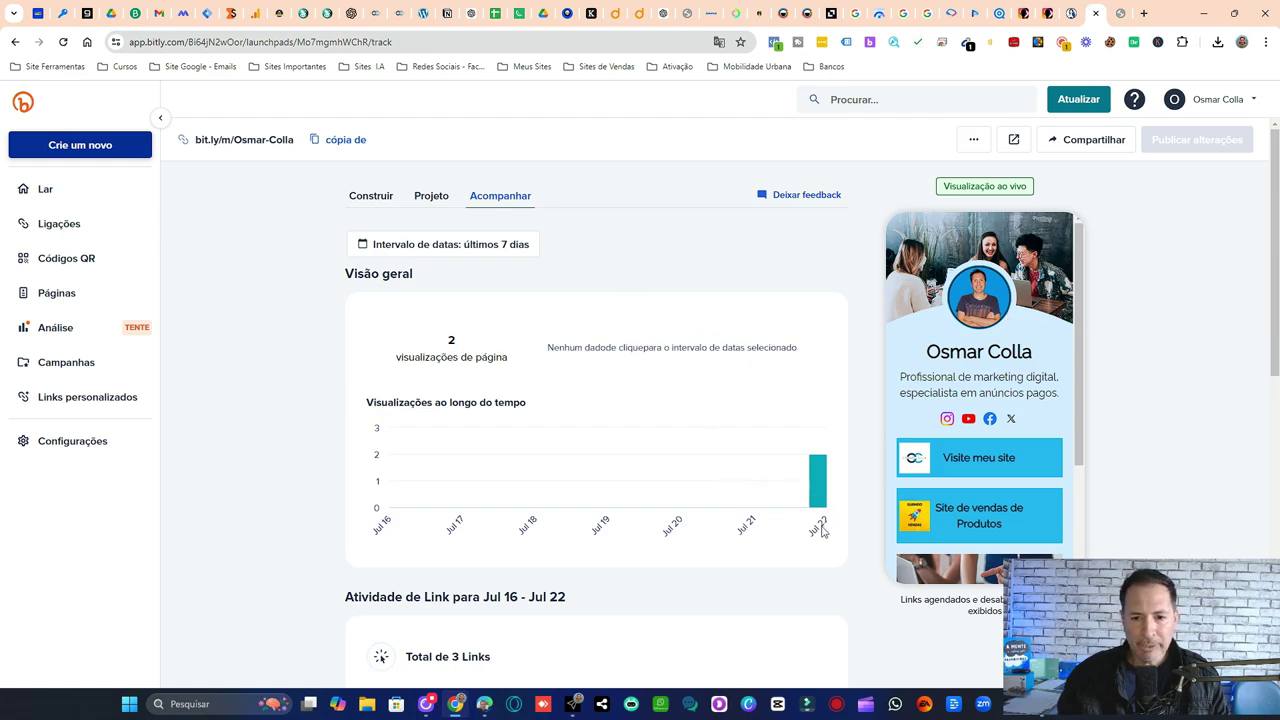
- Examine the page's statistics for the last 7 days: views over time, link activity, and visitors' countries, cities, referrers and devices
{"action": "mouse_move", "coordinate": [821, 533]}
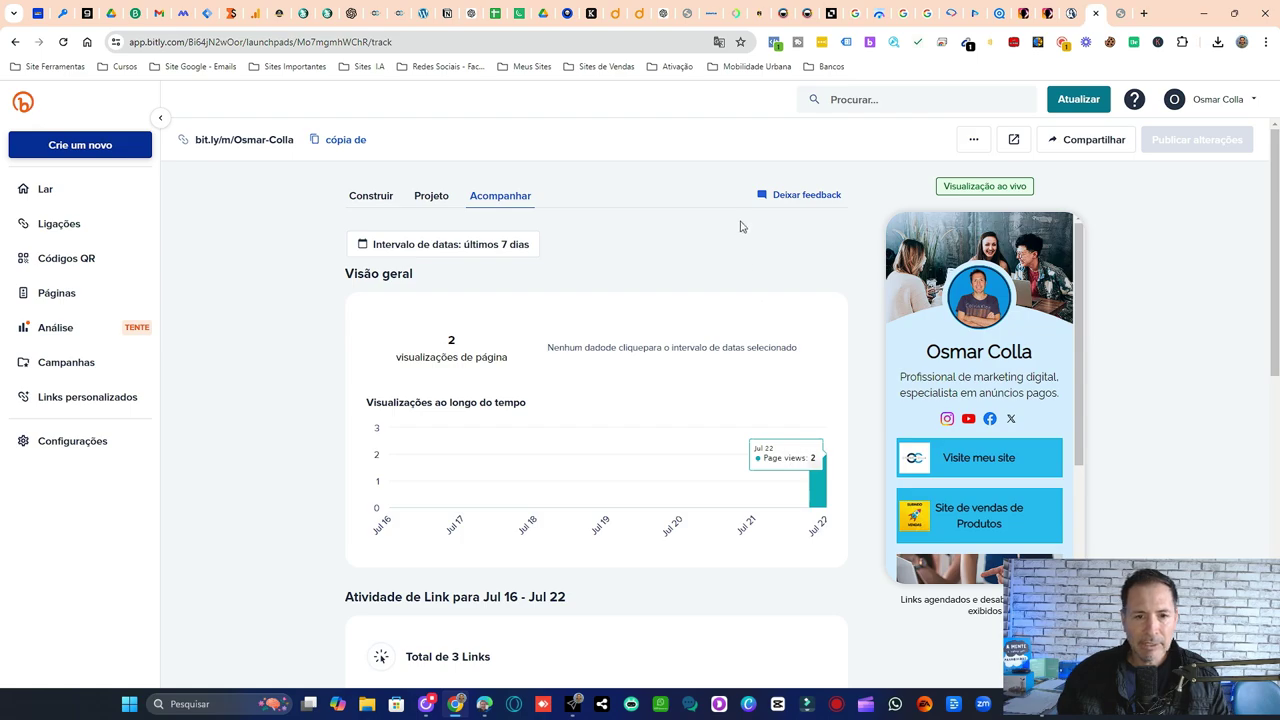
{"action": "scroll", "coordinate": [741, 227], "scroll_direction": "down", "scroll_amount": 3}
{"action": "scroll", "coordinate": [741, 227], "scroll_direction": "down", "scroll_amount": 1}
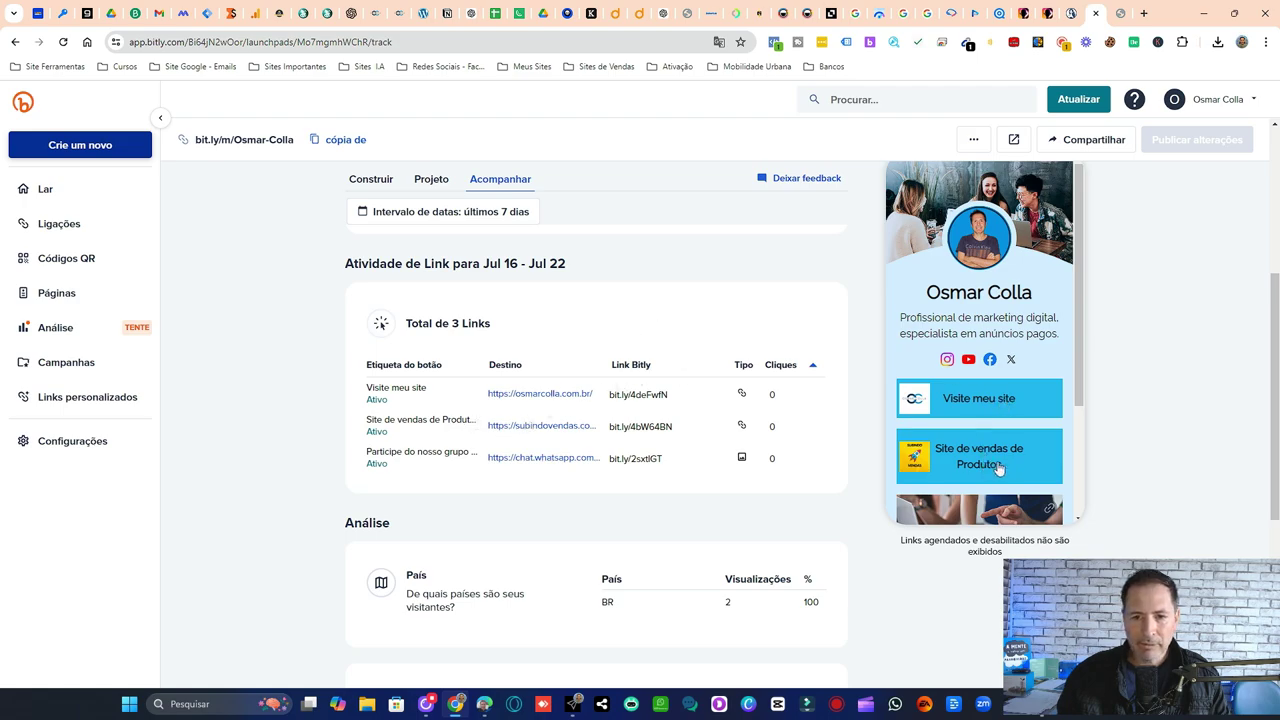
{"action": "scroll", "coordinate": [985, 462], "scroll_direction": "down", "scroll_amount": 3}
{"action": "scroll", "coordinate": [965, 452], "scroll_direction": "up", "scroll_amount": 3}
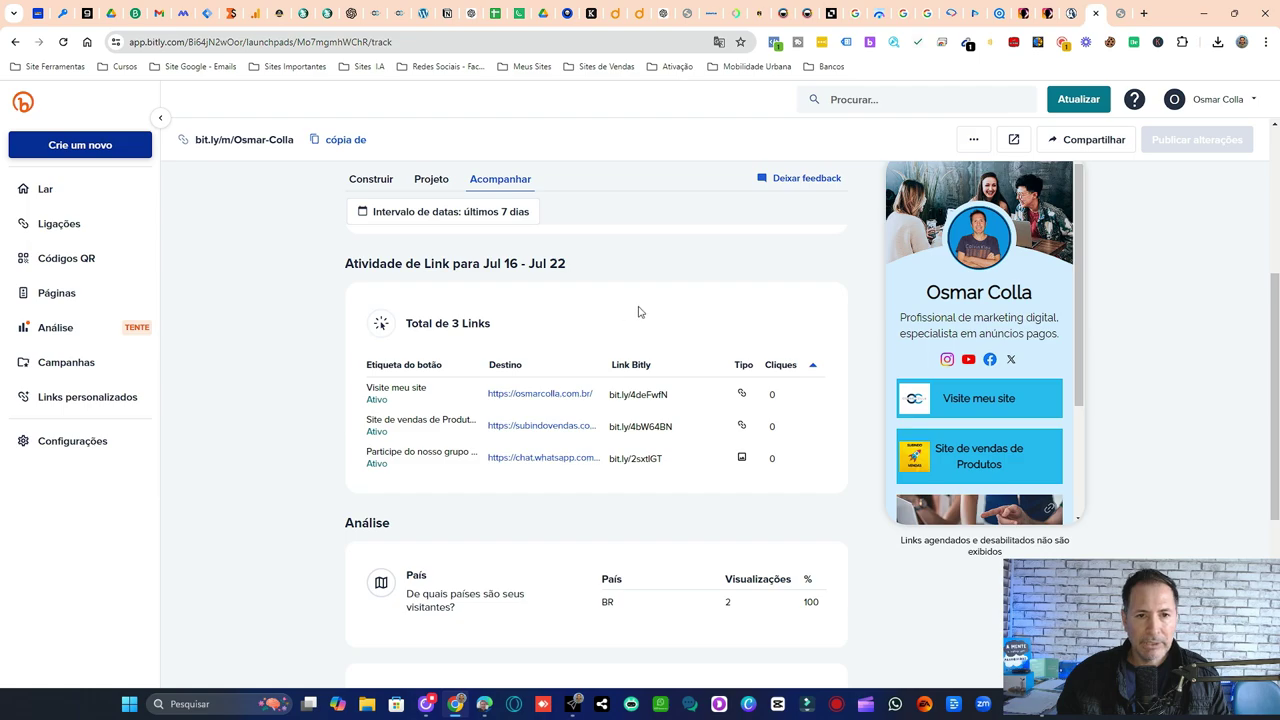
{"action": "scroll", "coordinate": [597, 357], "scroll_direction": "down", "scroll_amount": 5}
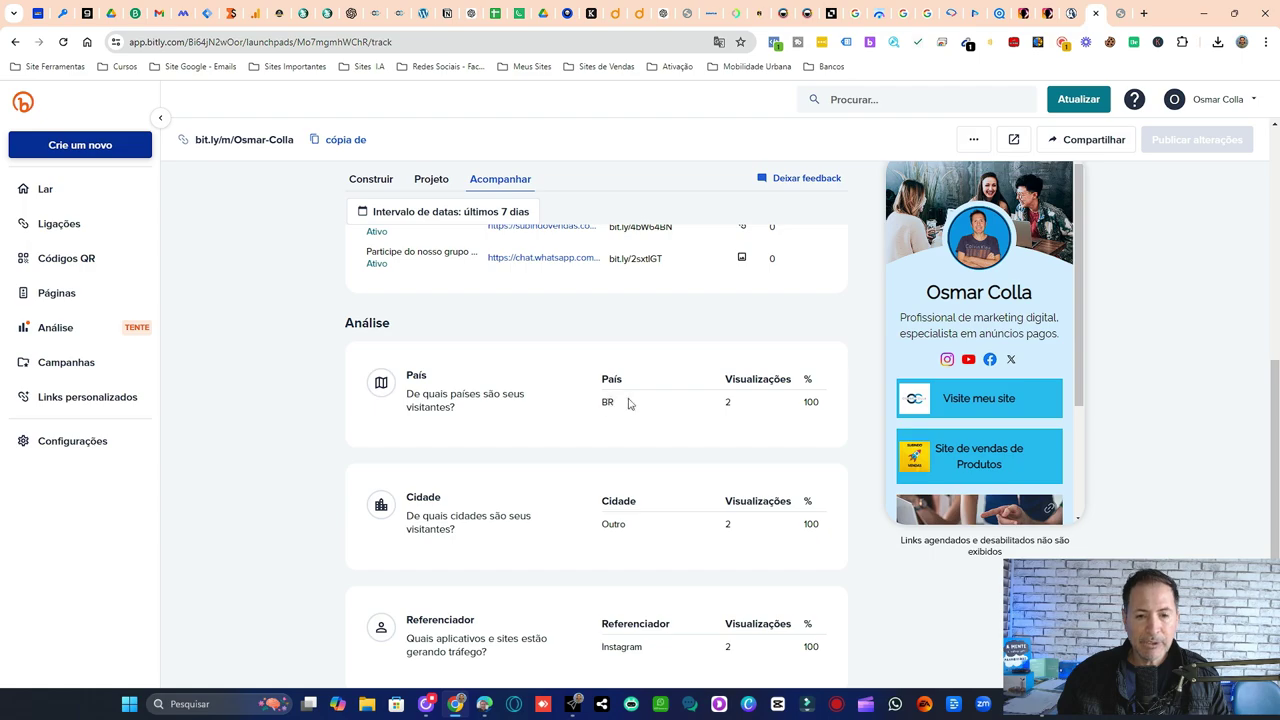
{"action": "scroll", "coordinate": [620, 401], "scroll_direction": "down", "scroll_amount": 2}
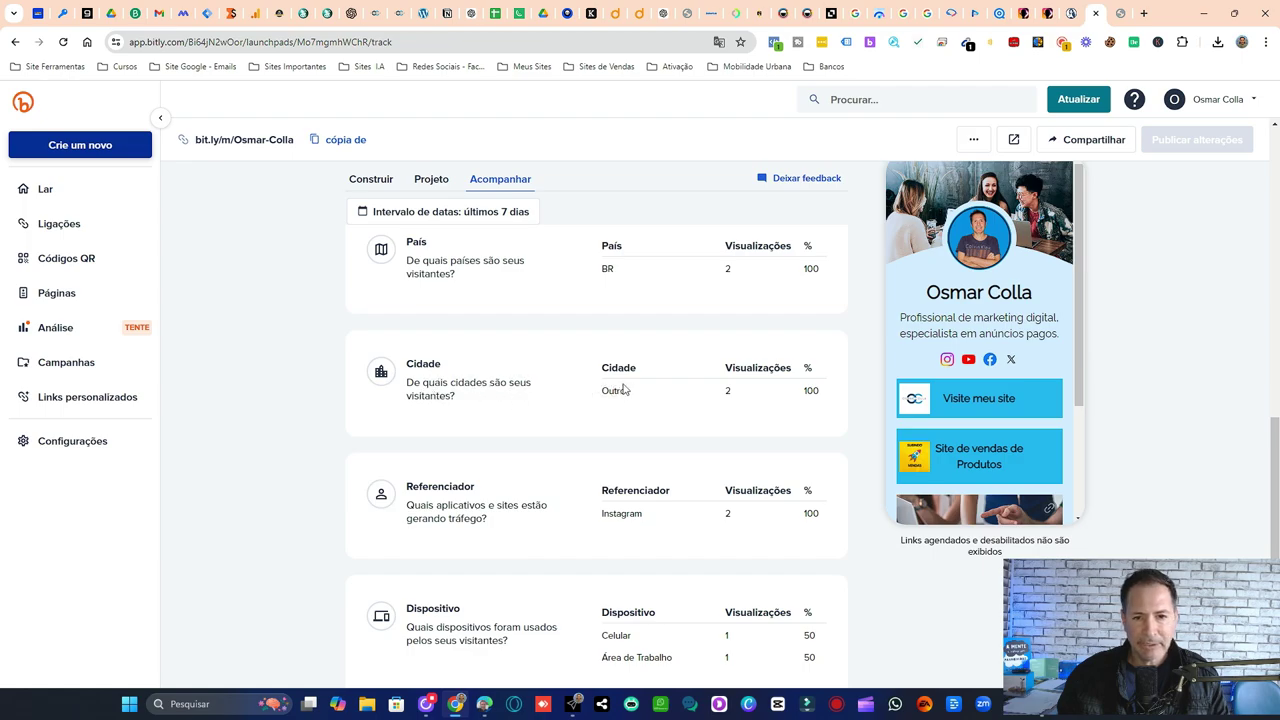
{"action": "scroll", "coordinate": [566, 372], "scroll_direction": "down", "scroll_amount": 1}
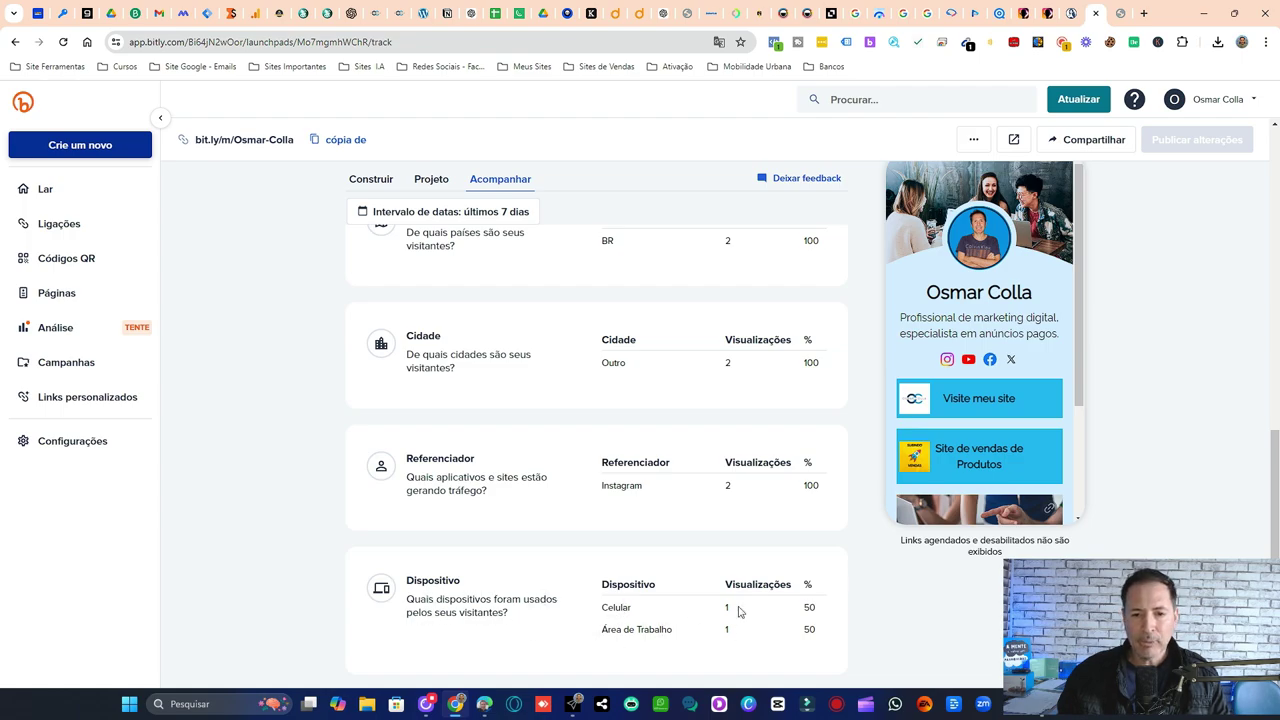
{"action": "scroll", "coordinate": [620, 458], "scroll_direction": "up", "scroll_amount": 3}
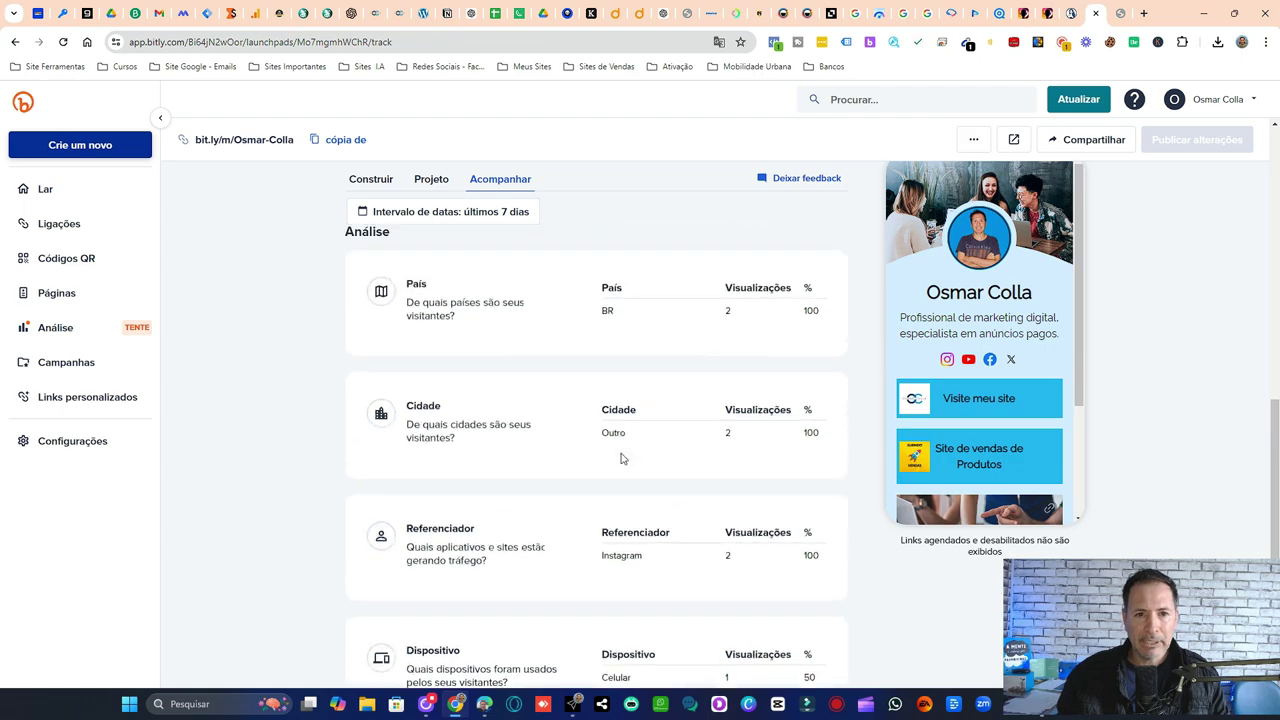
{"action": "scroll", "coordinate": [618, 410], "scroll_direction": "up", "scroll_amount": 2}
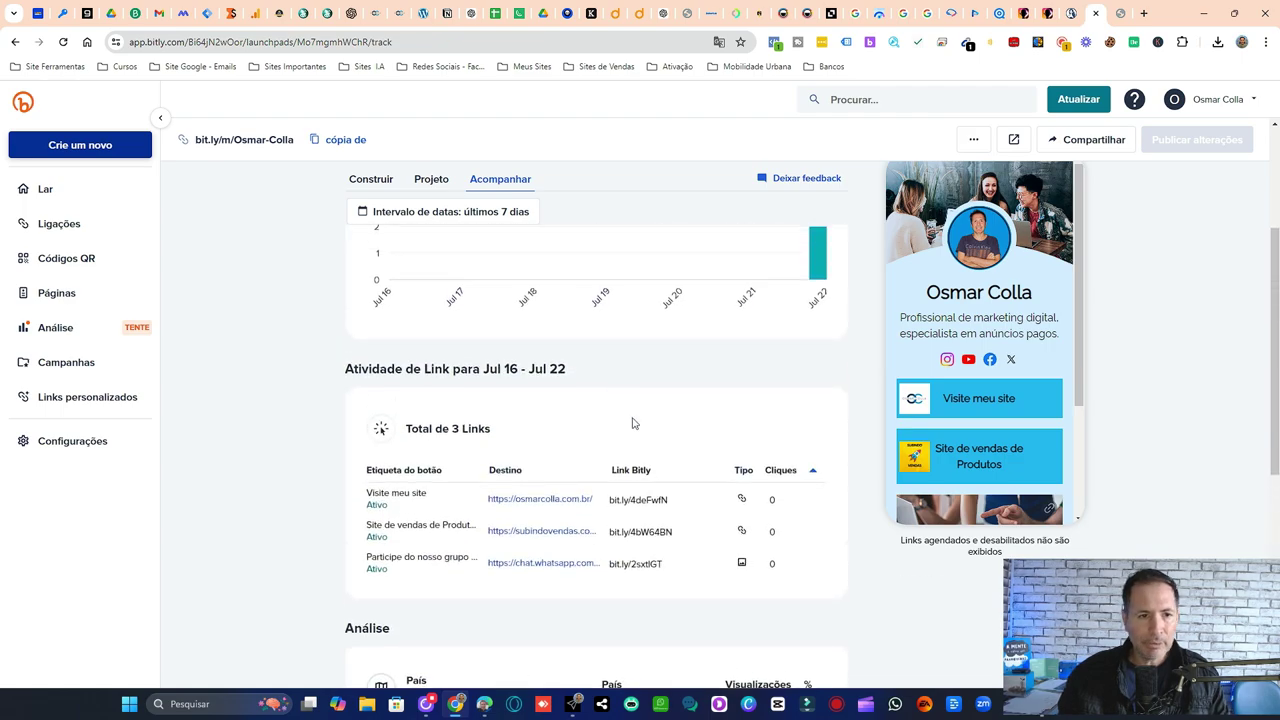
{"action": "scroll", "coordinate": [632, 423], "scroll_direction": "up", "scroll_amount": 3}
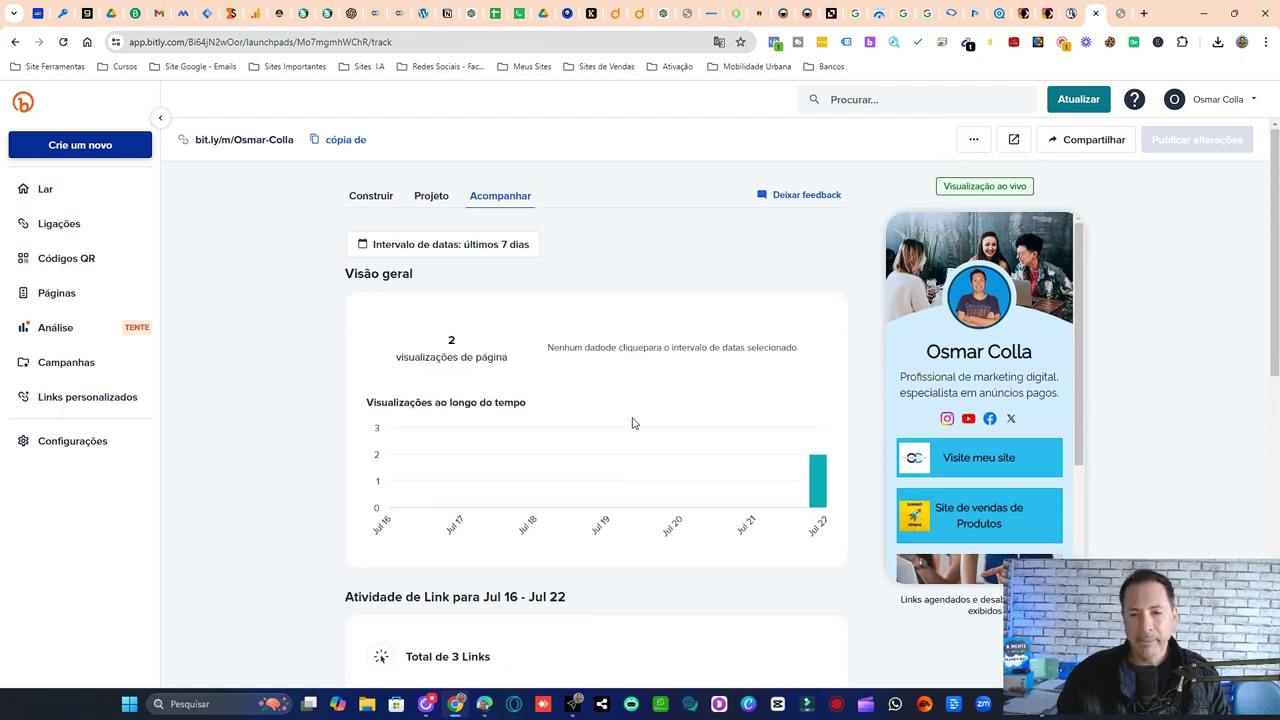
- Open the account-wide analytics dashboard and dismiss the introduction to the paid plans
{"action": "left_click", "coordinate": [96, 334]}
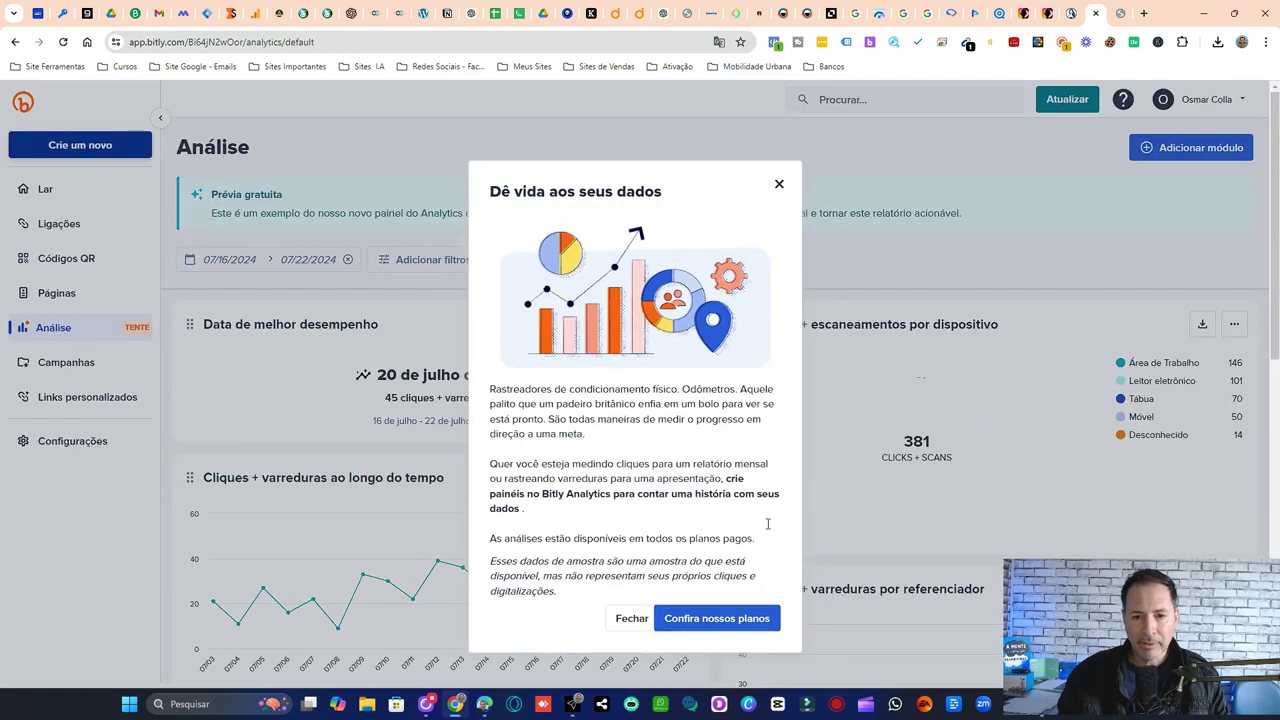
{"action": "left_click", "coordinate": [631, 616]}
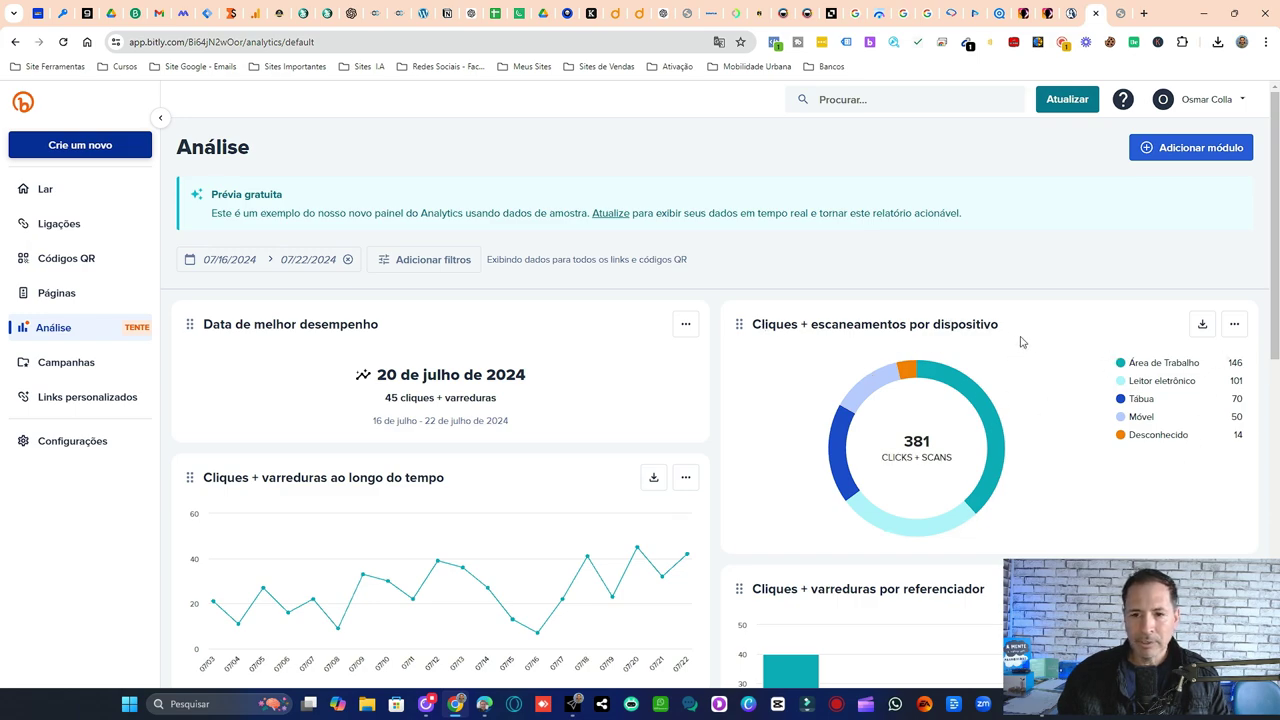
- Examine the sample analytics dashboard's clicks and scans over time, by device, by referrer and by location
{"action": "scroll", "coordinate": [1021, 342], "scroll_direction": "down", "scroll_amount": 3}
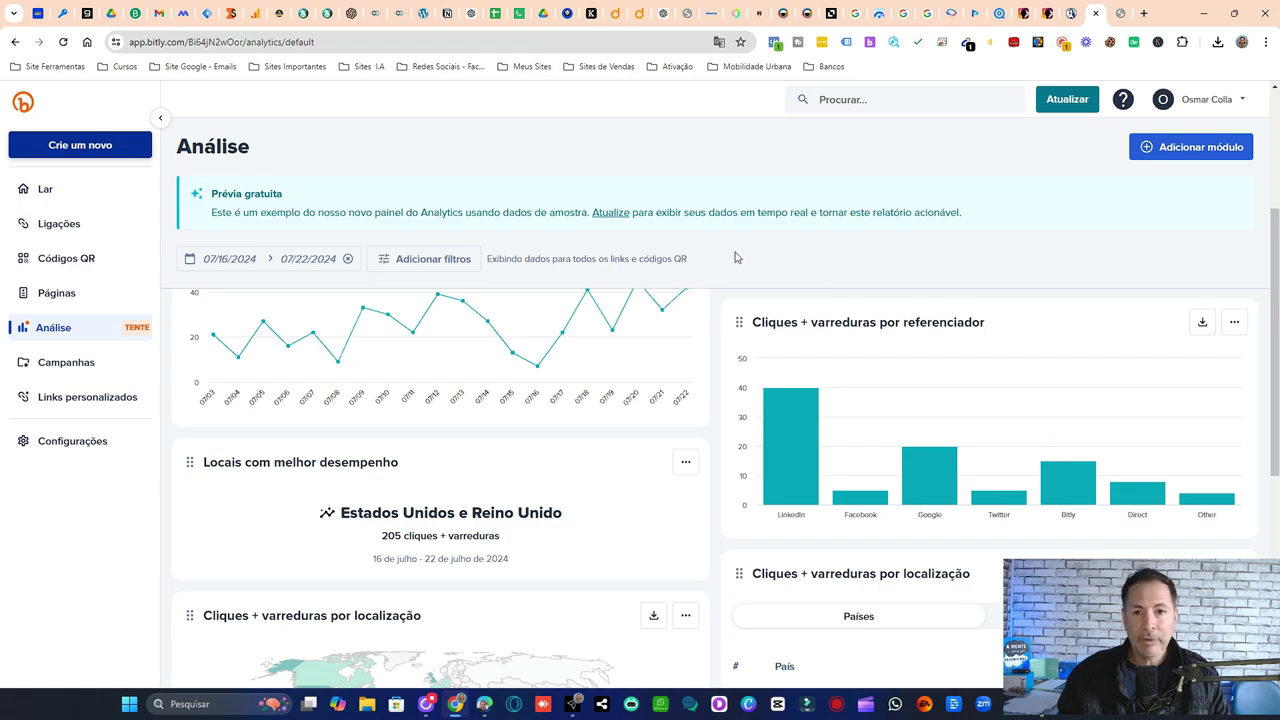
{"action": "scroll", "coordinate": [630, 376], "scroll_direction": "up", "scroll_amount": 1}
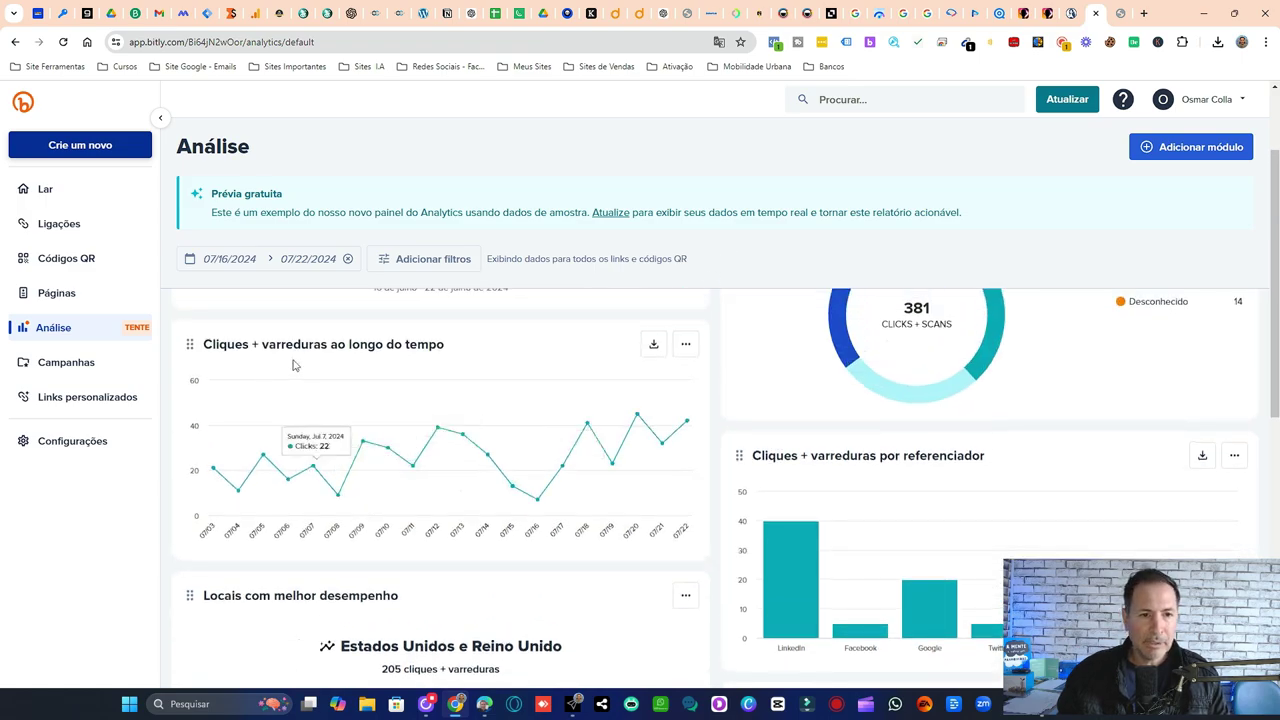
{"action": "scroll", "coordinate": [600, 351], "scroll_direction": "down", "scroll_amount": 3}
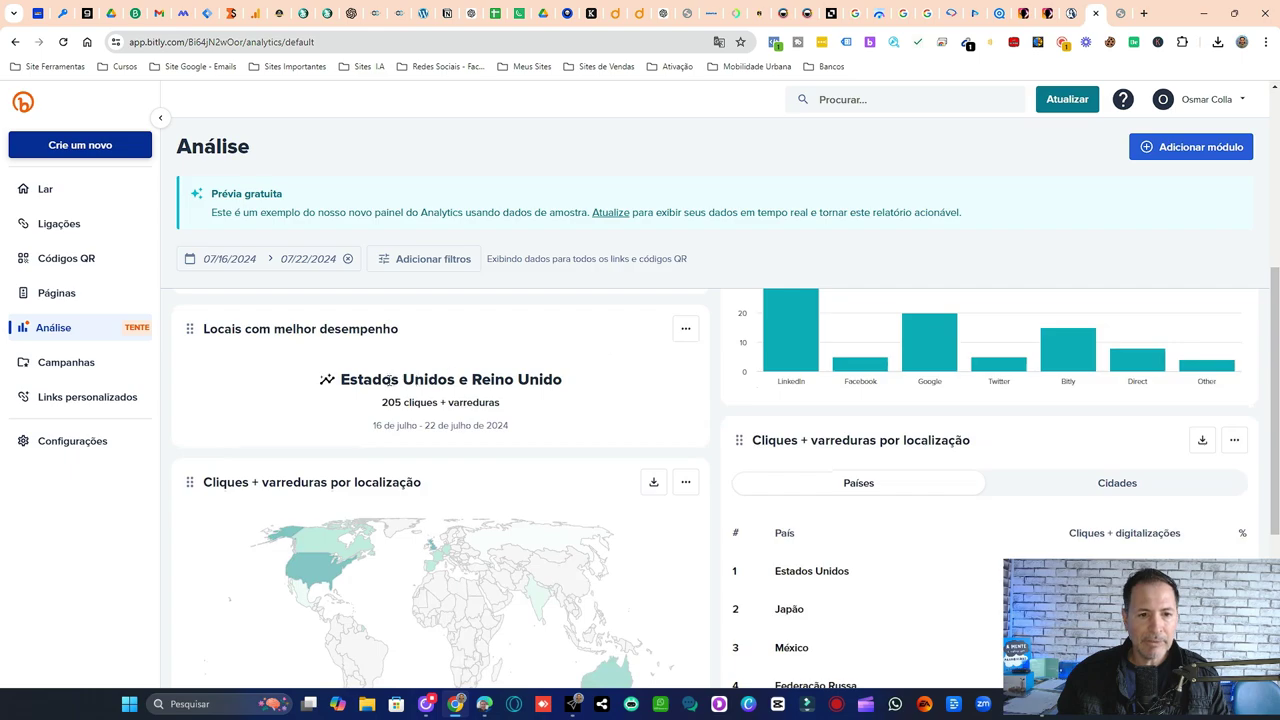
{"action": "scroll", "coordinate": [560, 365], "scroll_direction": "down", "scroll_amount": 1}
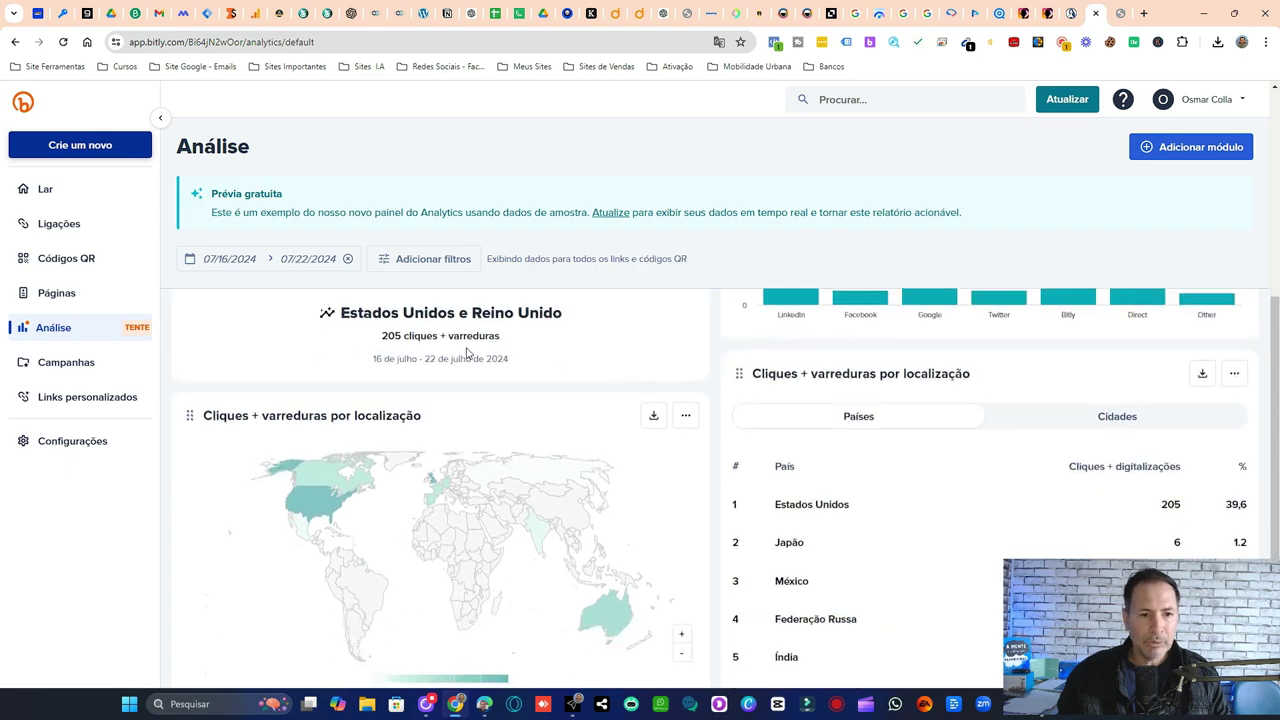
{"action": "scroll", "coordinate": [591, 380], "scroll_direction": "down", "scroll_amount": 1}
{"action": "scroll", "coordinate": [955, 377], "scroll_direction": "up", "scroll_amount": 1}
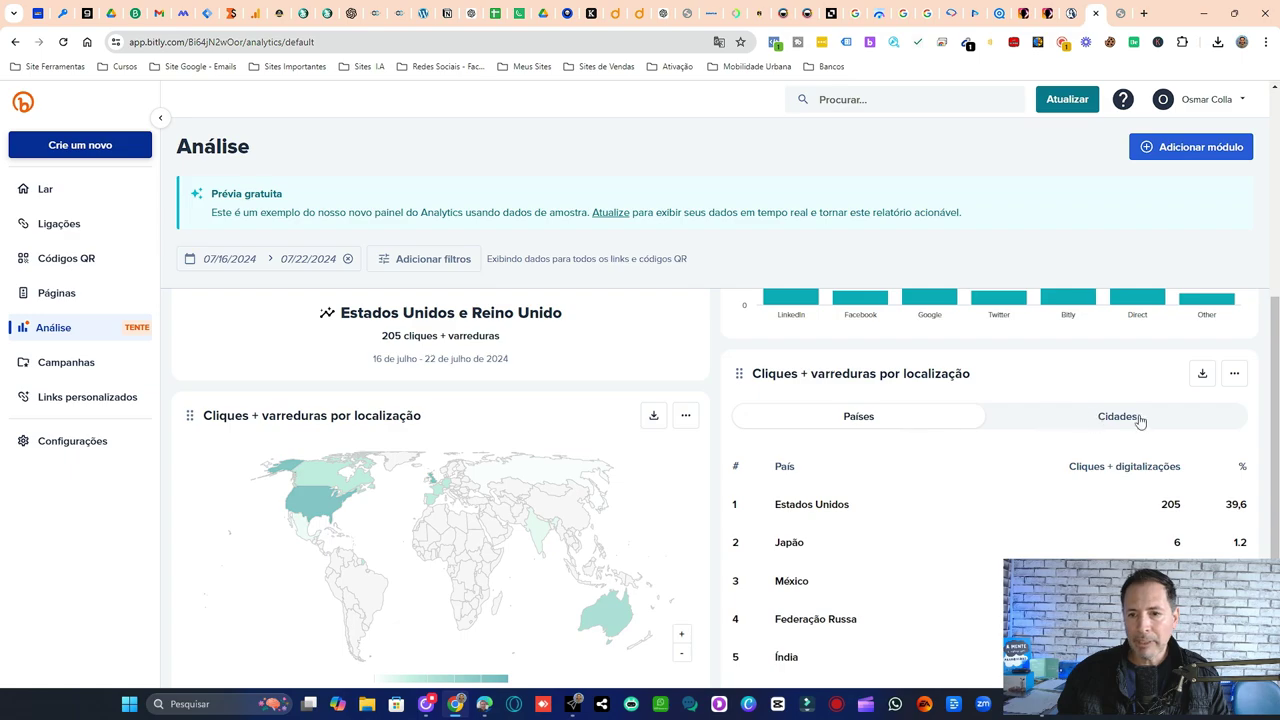
{"action": "scroll", "coordinate": [1066, 380], "scroll_direction": "down", "scroll_amount": 2}
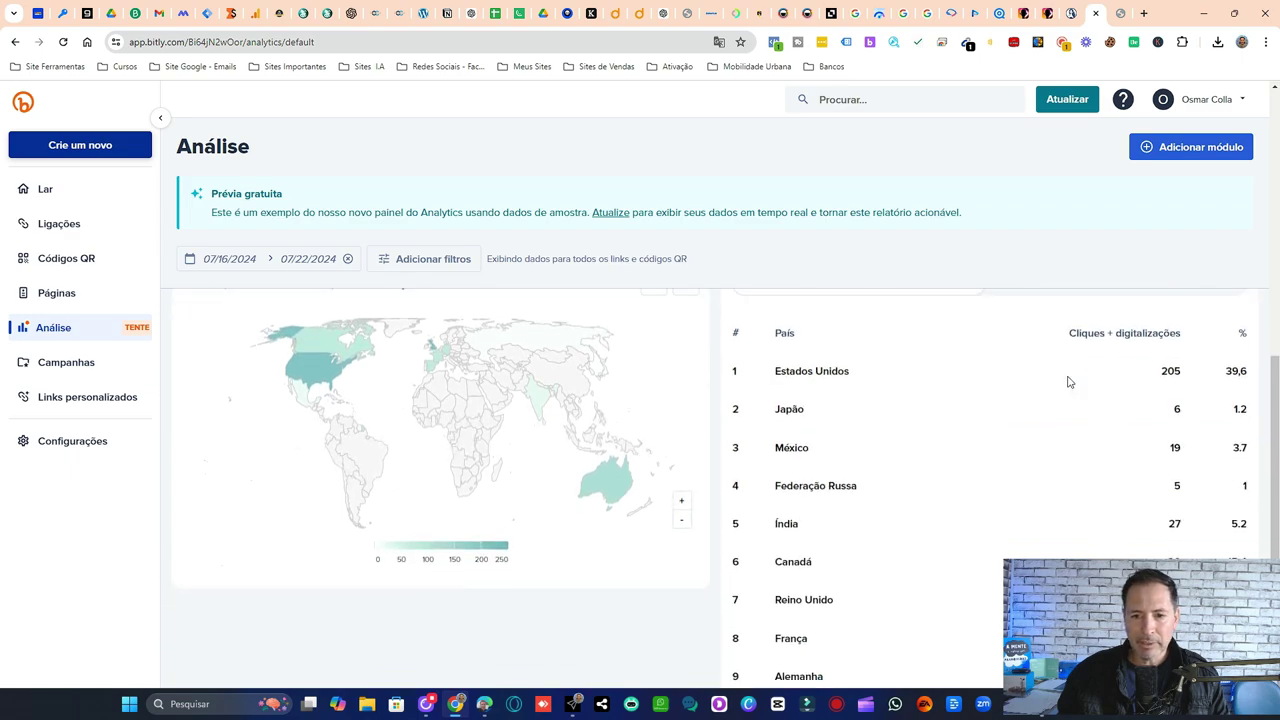
{"action": "scroll", "coordinate": [955, 512], "scroll_direction": "up", "scroll_amount": 4}
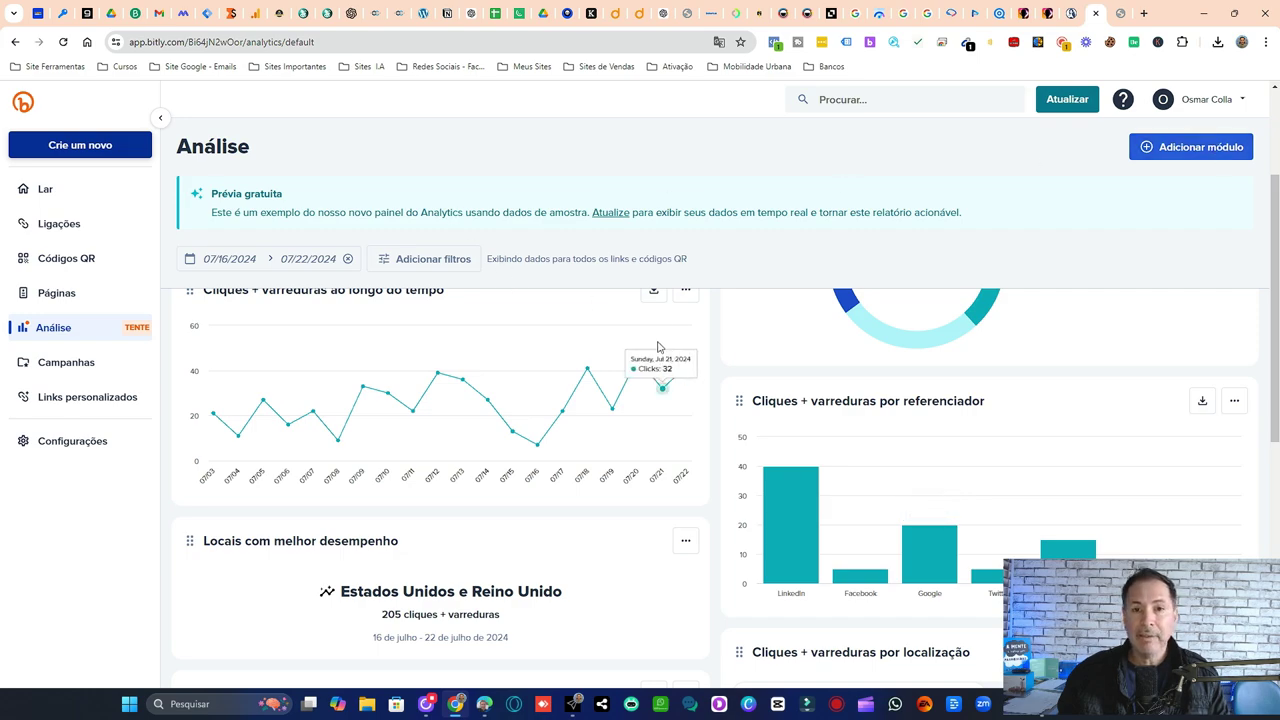
{"action": "scroll", "coordinate": [662, 380], "scroll_direction": "up", "scroll_amount": 1}
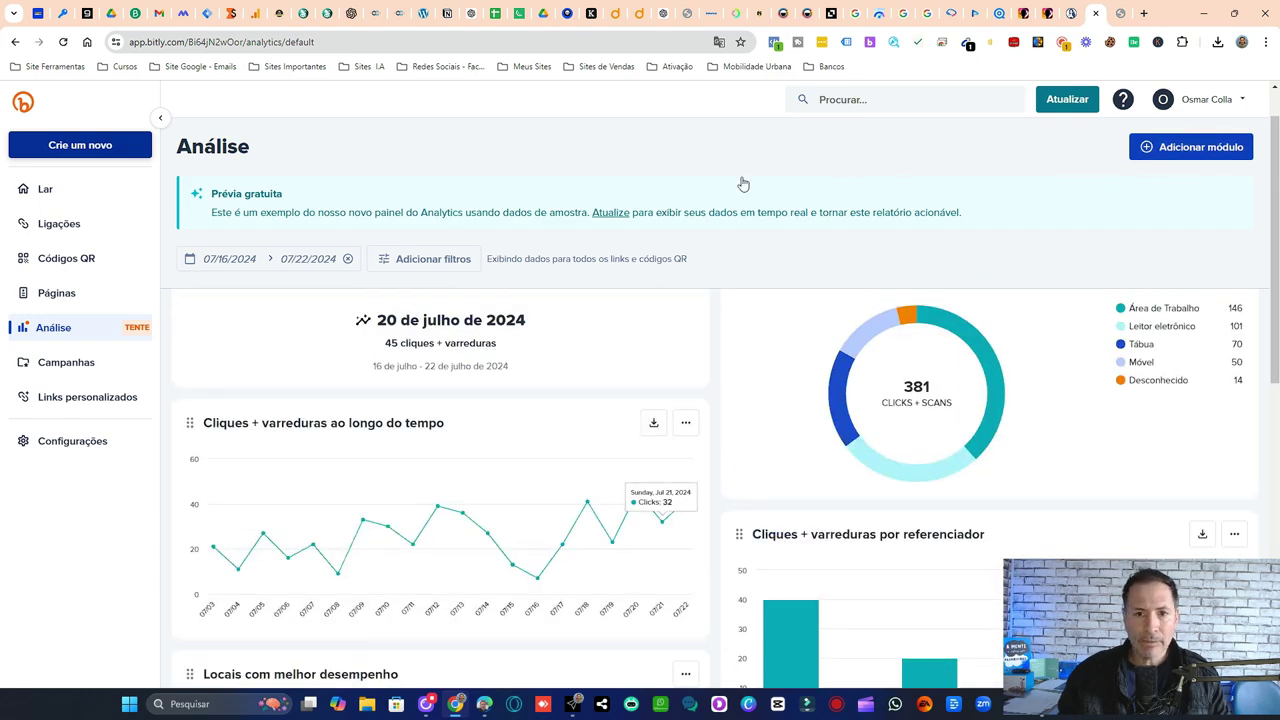
{"action": "scroll", "coordinate": [669, 323], "scroll_direction": "up", "scroll_amount": 1}
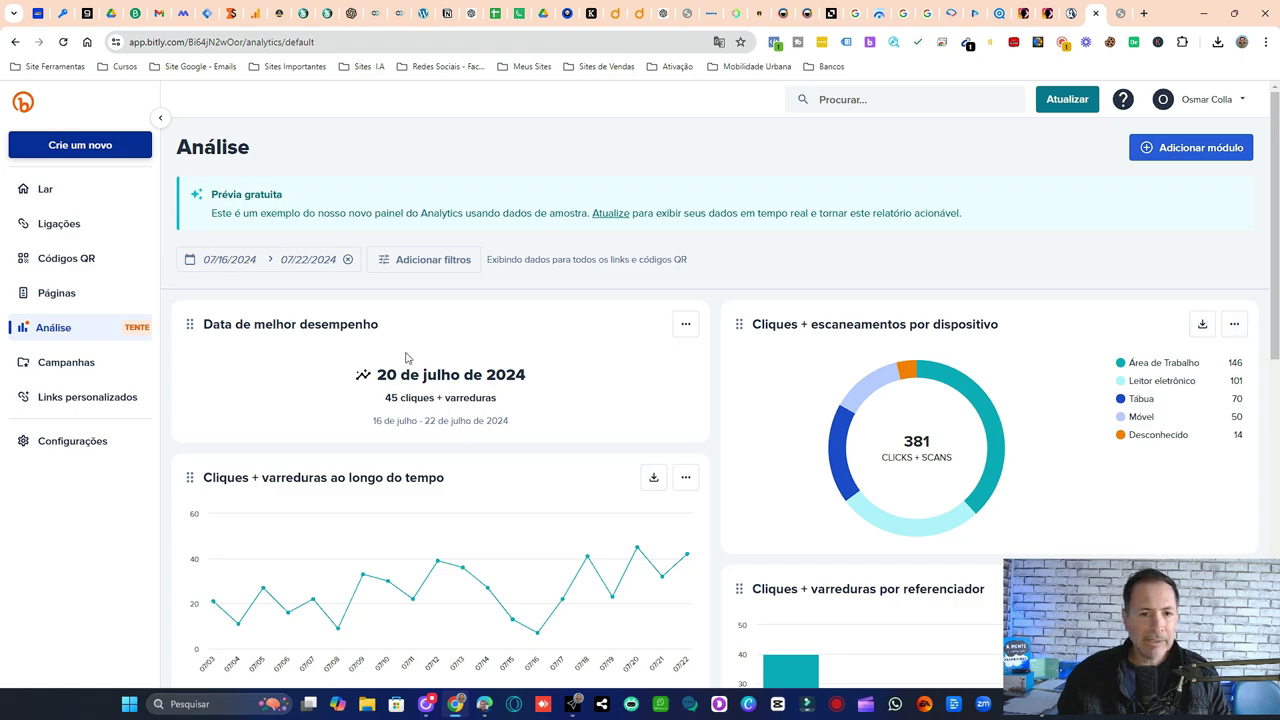
{"action": "scroll", "coordinate": [1000, 440], "scroll_direction": "down", "scroll_amount": 2}
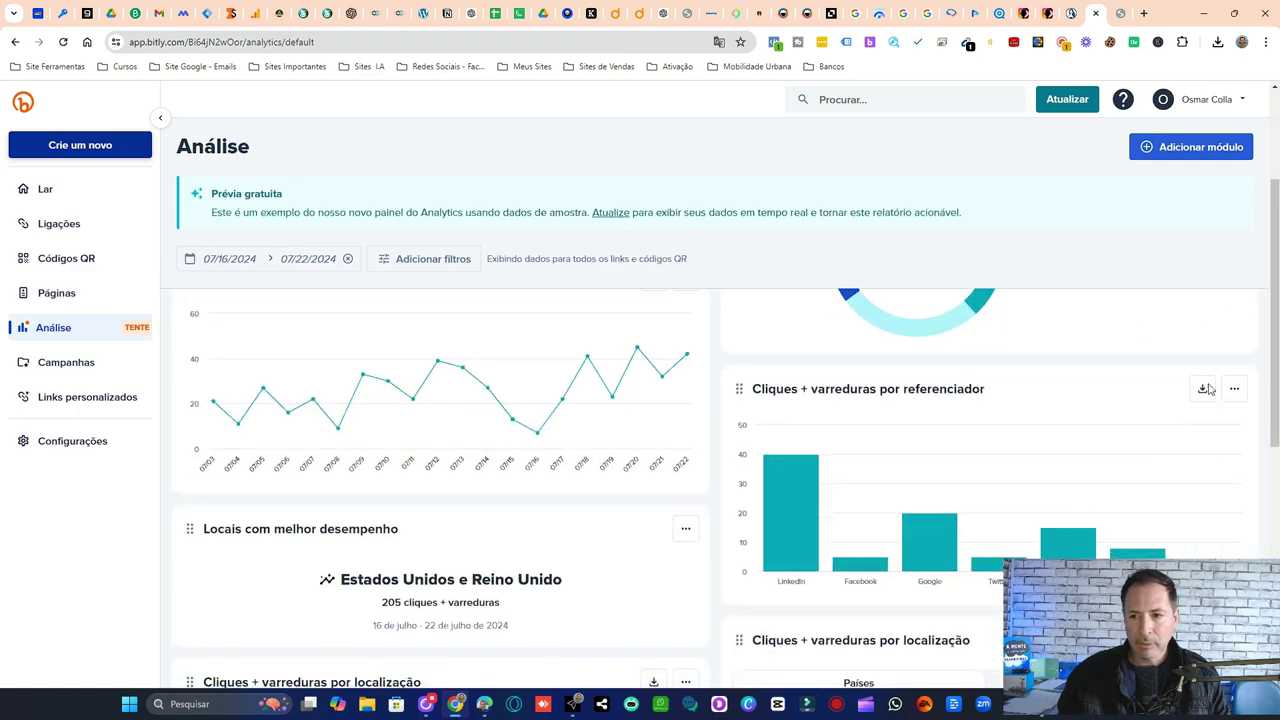
{"action": "scroll", "coordinate": [870, 470], "scroll_direction": "down", "scroll_amount": 2}
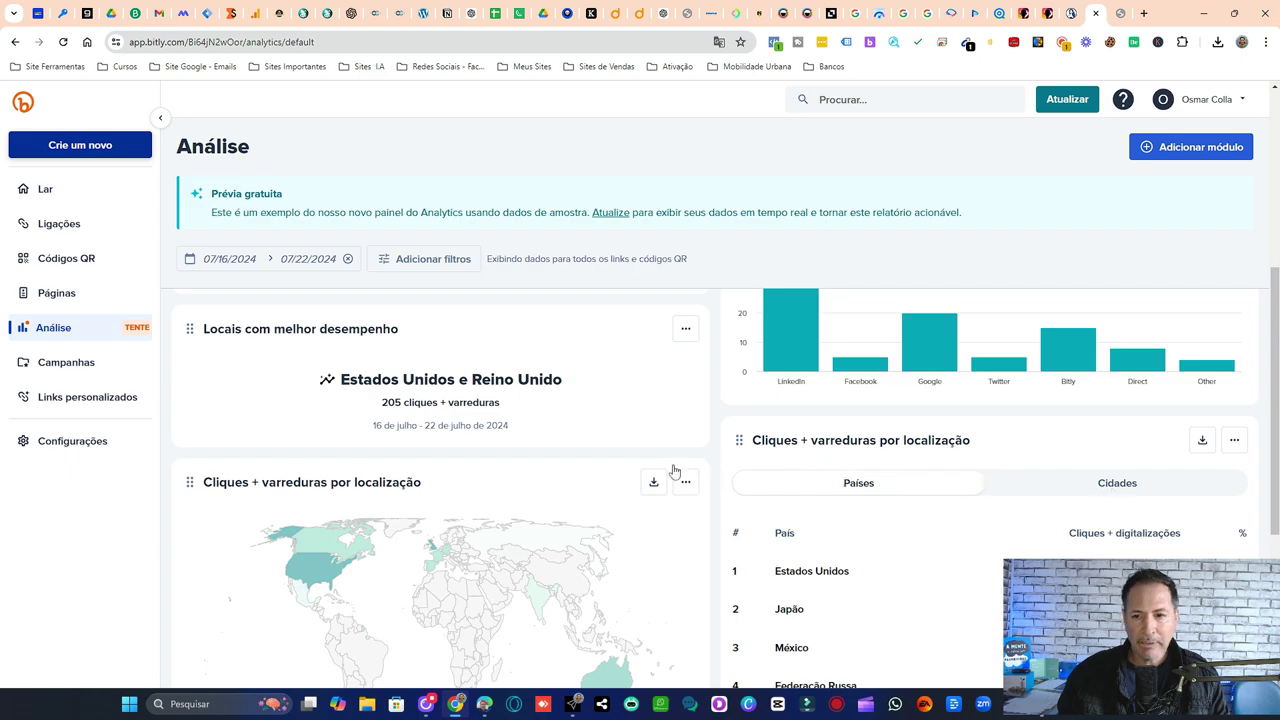
{"action": "scroll", "coordinate": [614, 432], "scroll_direction": "up", "scroll_amount": 4}
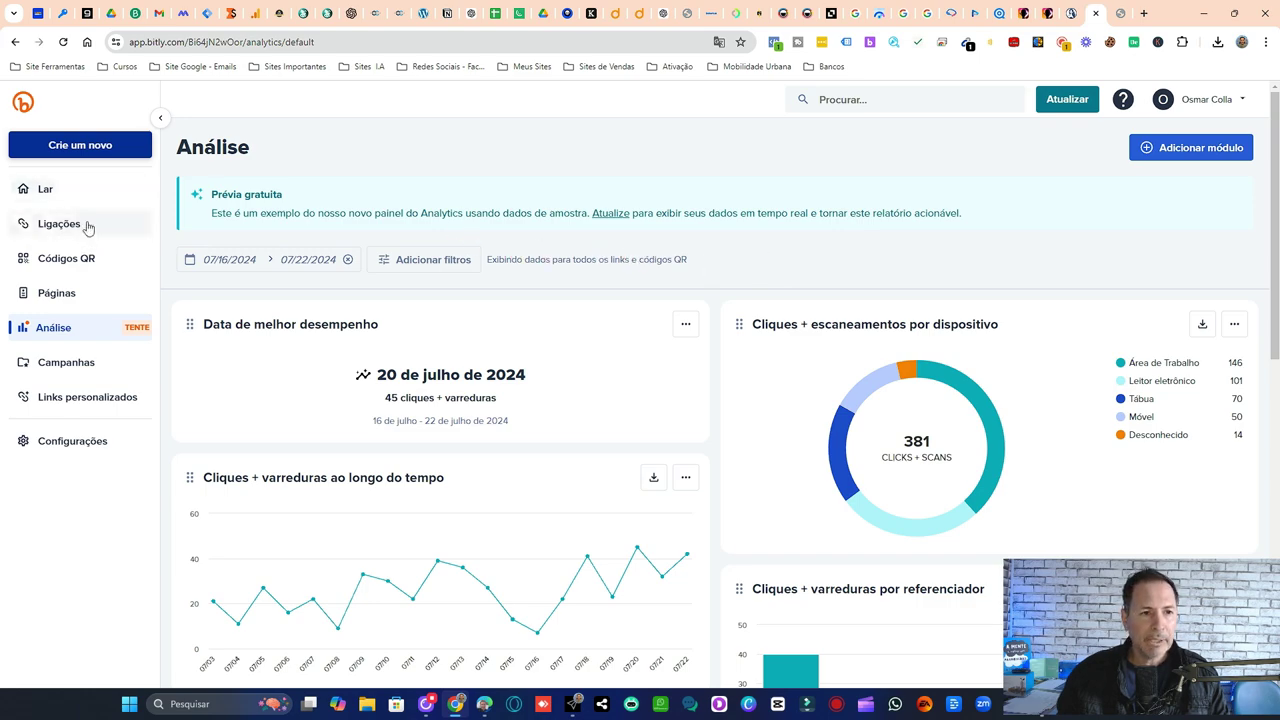
- Go back to the list of Bitly pages, open the existing page in its link editor, and minimize the browser
{"action": "left_click", "coordinate": [60, 293]}
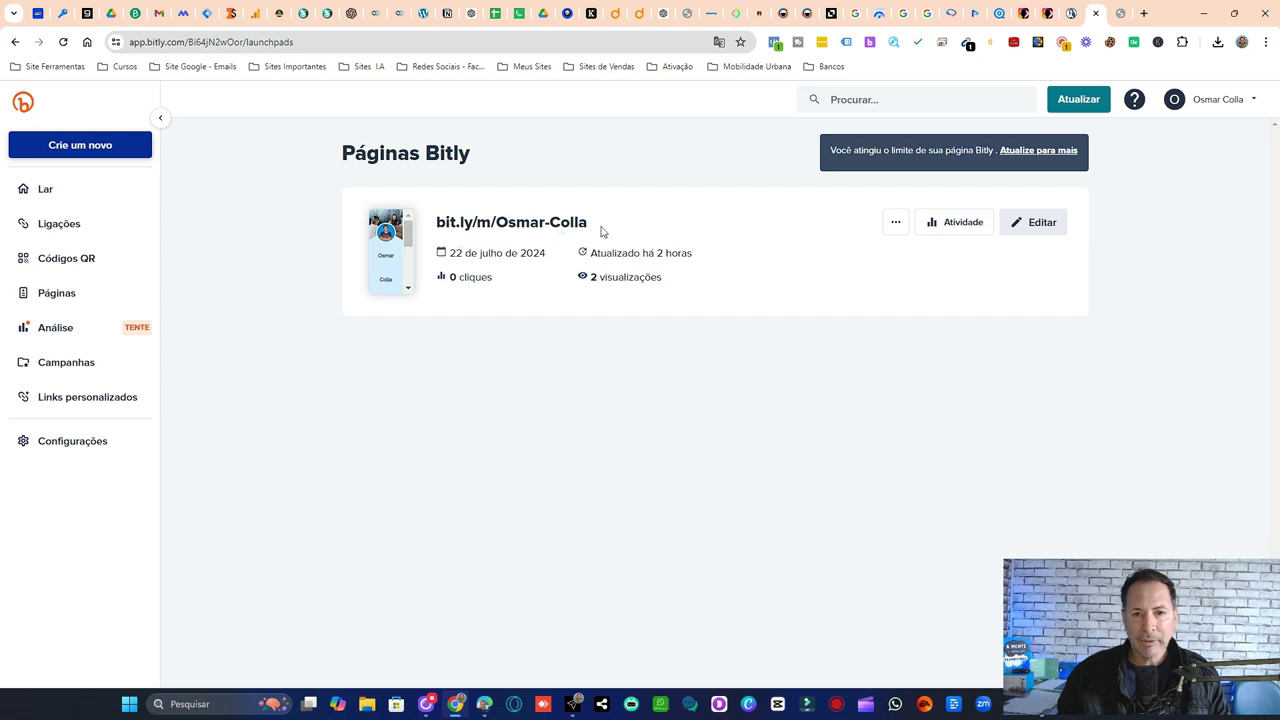
{"action": "left_click", "coordinate": [570, 223]}
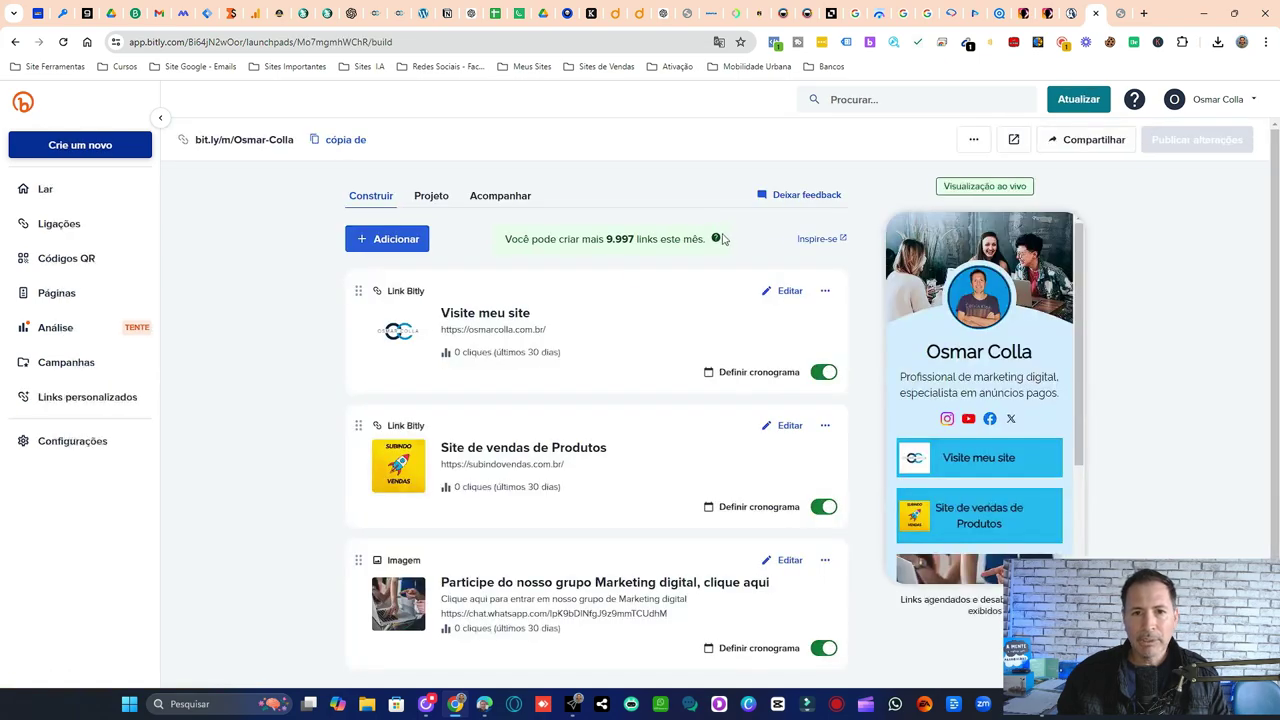
{"action": "left_click", "coordinate": [1208, 12]}
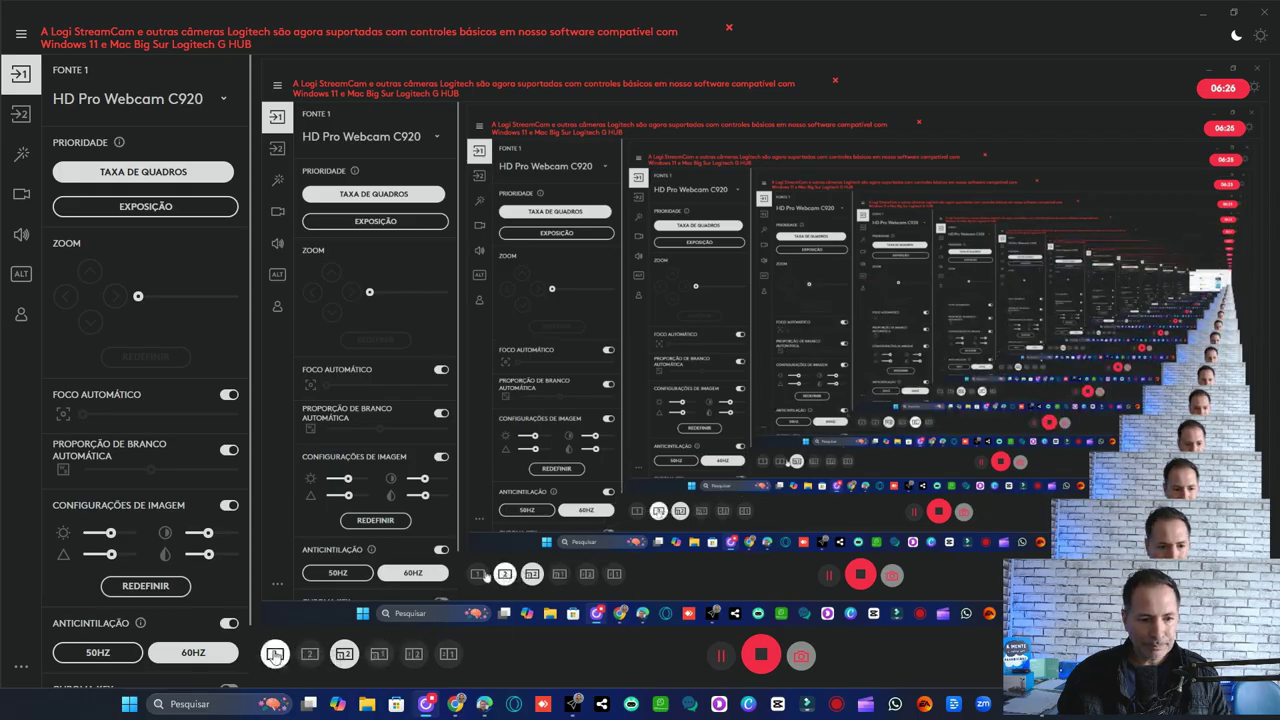